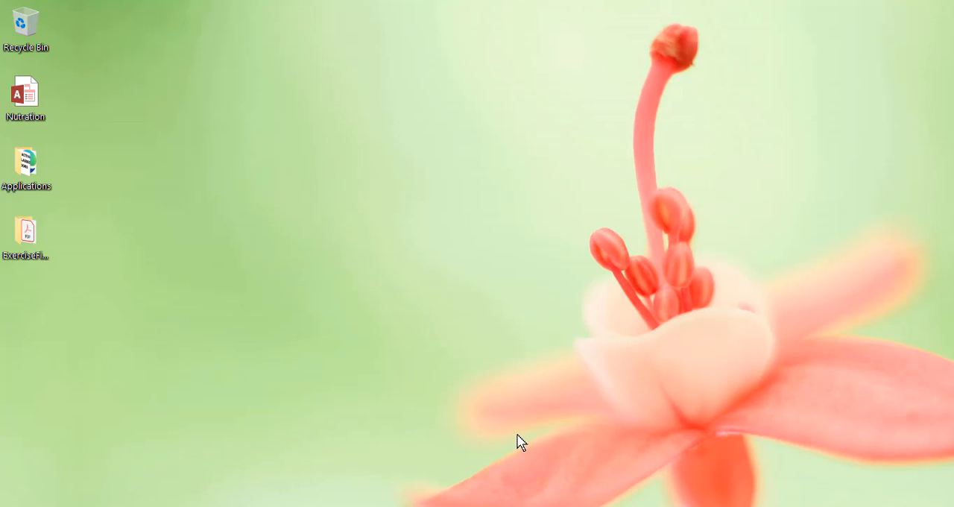
Switch to Access, open the PicaroonOrders database from ExerciseFiles1 > Creating Calculated Expressions on the Desktop, and enable its content
{"action": "left_click", "coordinate": [532, 506]}
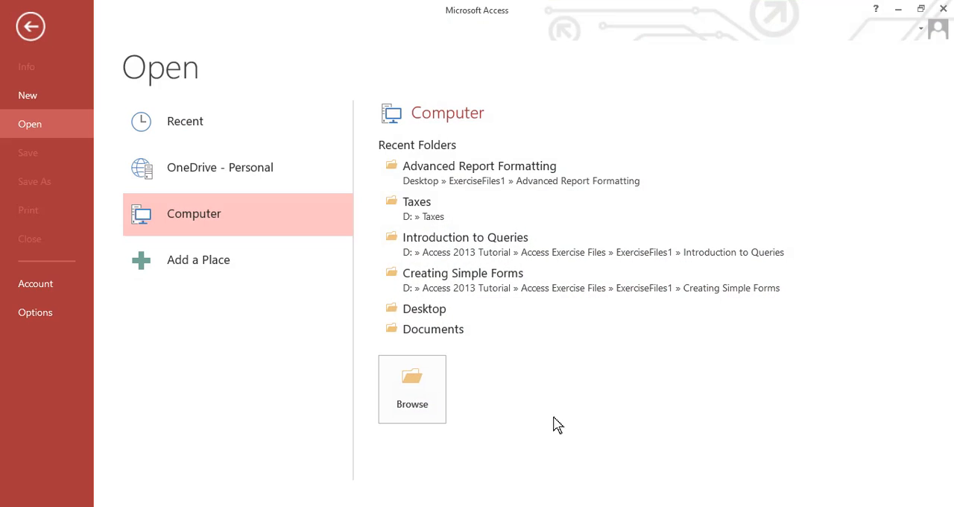
{"action": "left_click", "coordinate": [441, 313]}
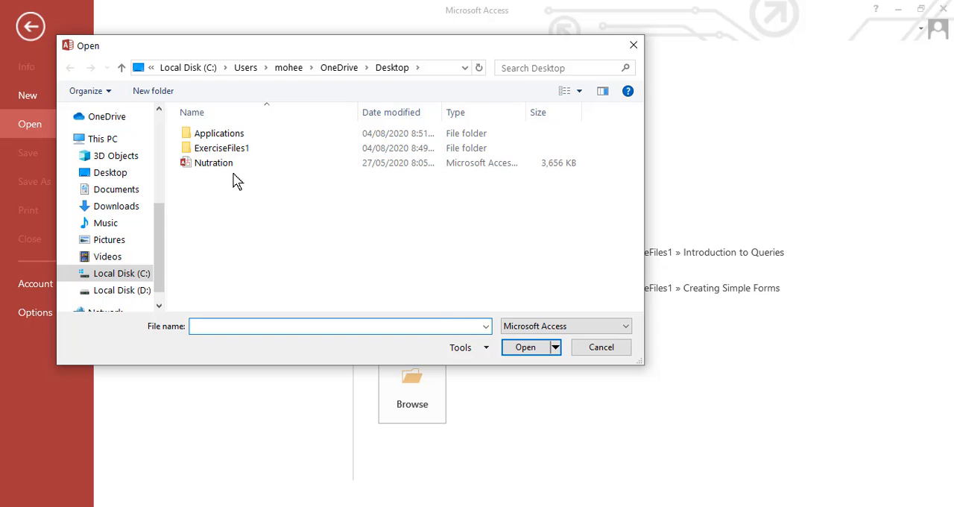
{"action": "double_click", "coordinate": [242, 149]}
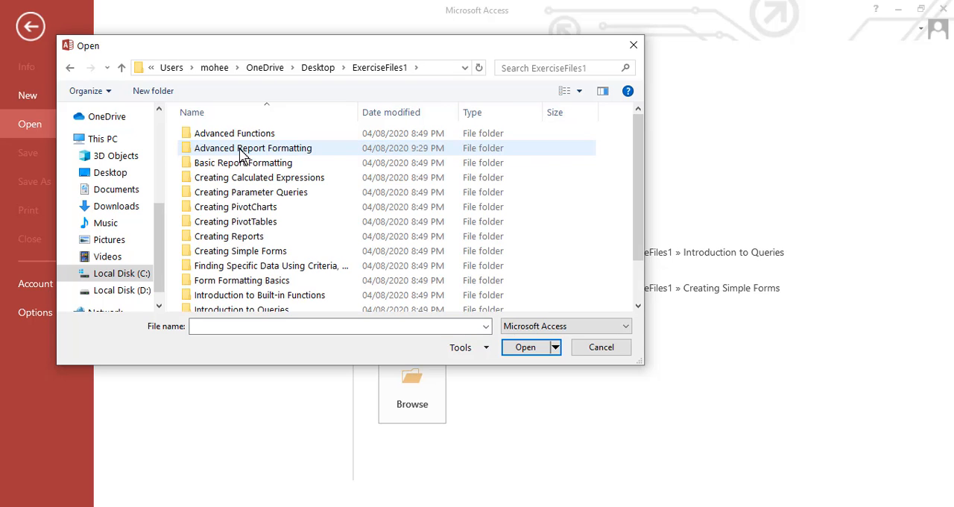
{"action": "left_click", "coordinate": [284, 180]}
{"action": "double_click", "coordinate": [284, 182]}
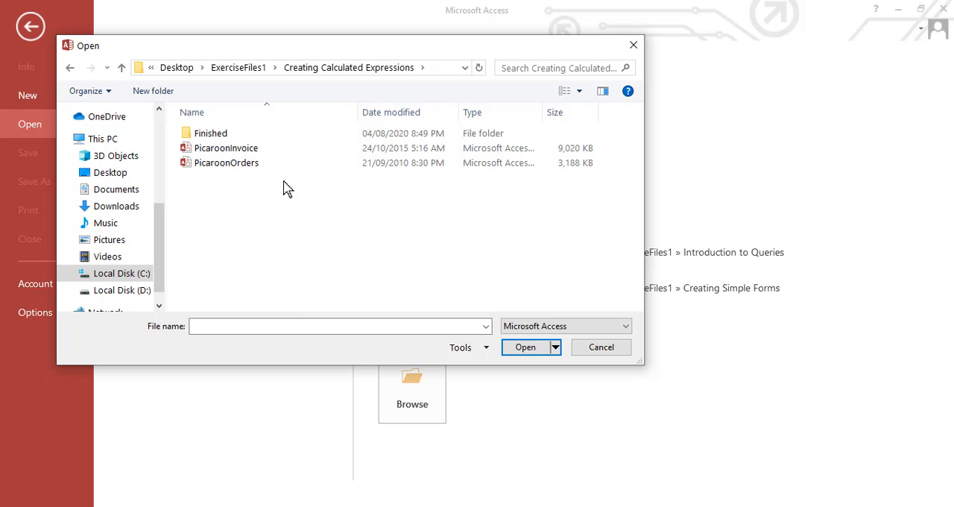
{"action": "double_click", "coordinate": [248, 164]}
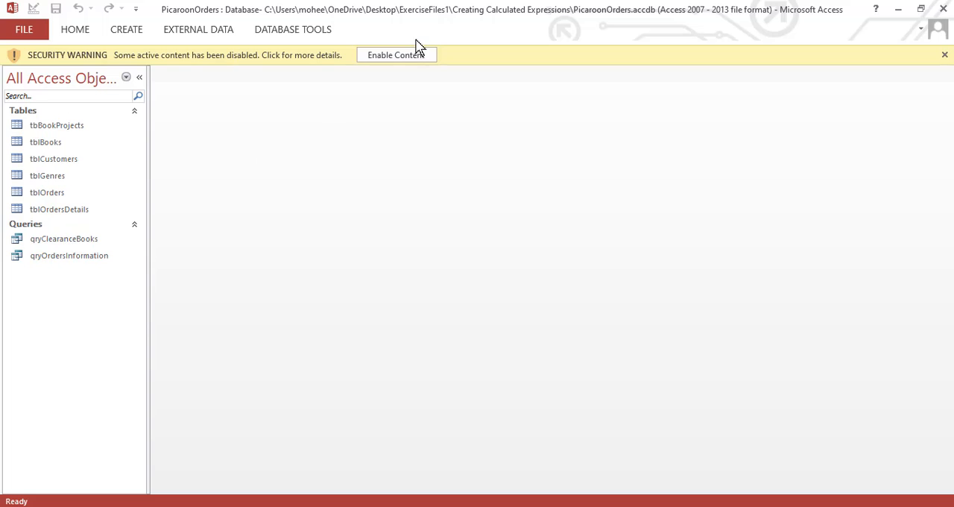
{"action": "left_click", "coordinate": [407, 55]}
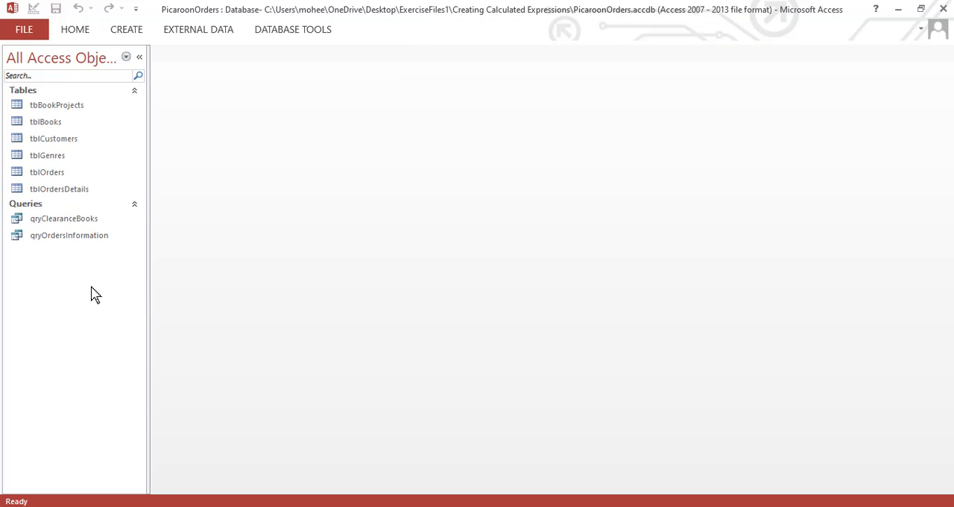
Open the qryOrdersInformation query and switch it to Design View
{"action": "double_click", "coordinate": [97, 237]}
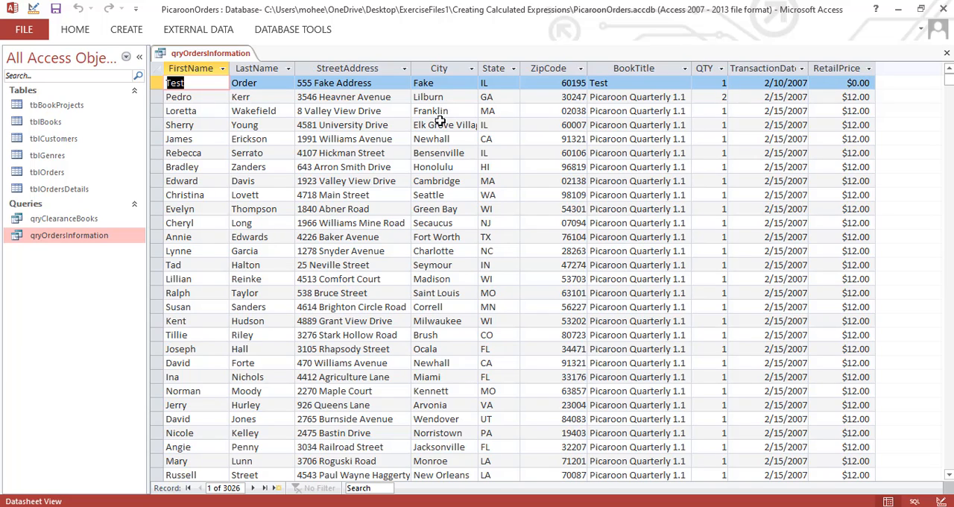
{"action": "right_click", "coordinate": [181, 53]}
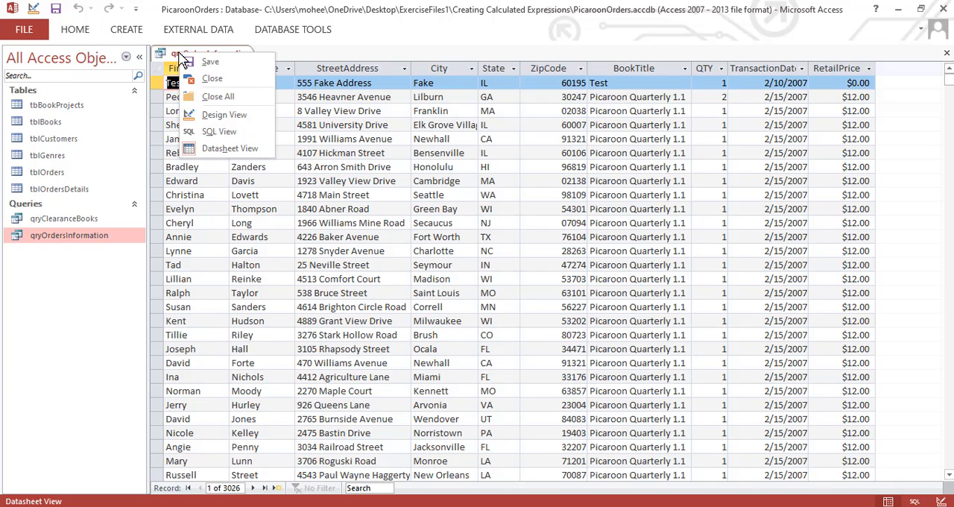
{"action": "left_click", "coordinate": [225, 115]}
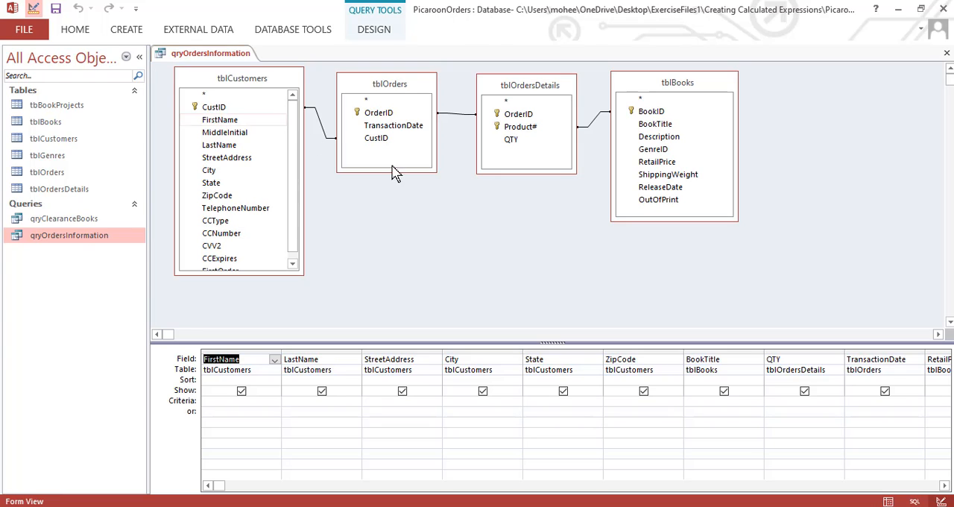
Reposition the tblBooks, tblOrdersDetails, tblOrders and tblCustomers field lists slightly in the query's table area
{"action": "left_click_drag", "start_coordinate": [665, 138], "coordinate": [662, 142]}
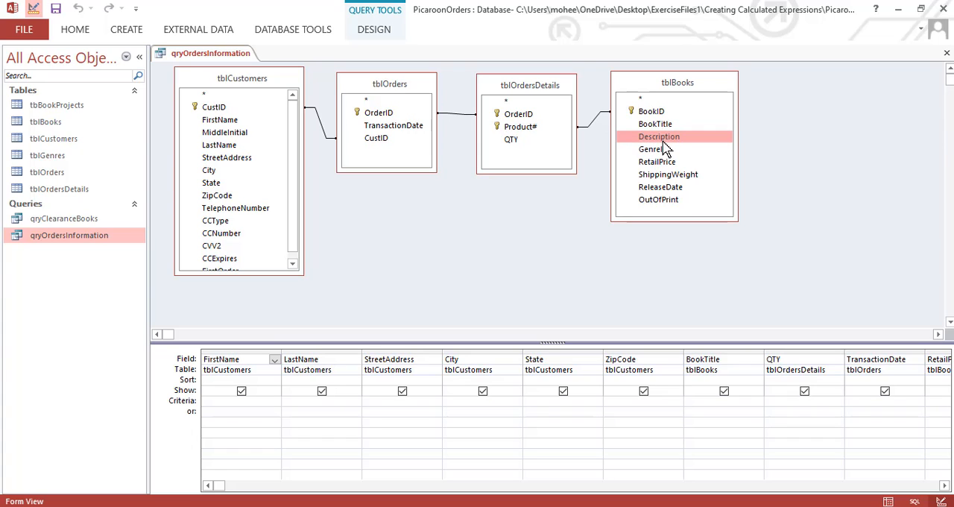
{"action": "left_click_drag", "start_coordinate": [658, 87], "coordinate": [653, 87]}
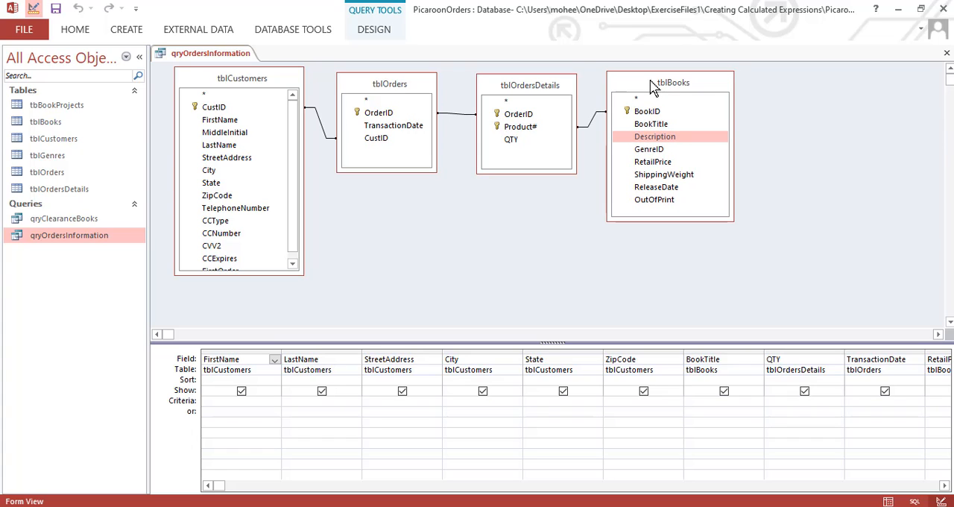
{"action": "left_click", "coordinate": [549, 85]}
{"action": "left_click", "coordinate": [347, 82]}
{"action": "left_click", "coordinate": [249, 75]}
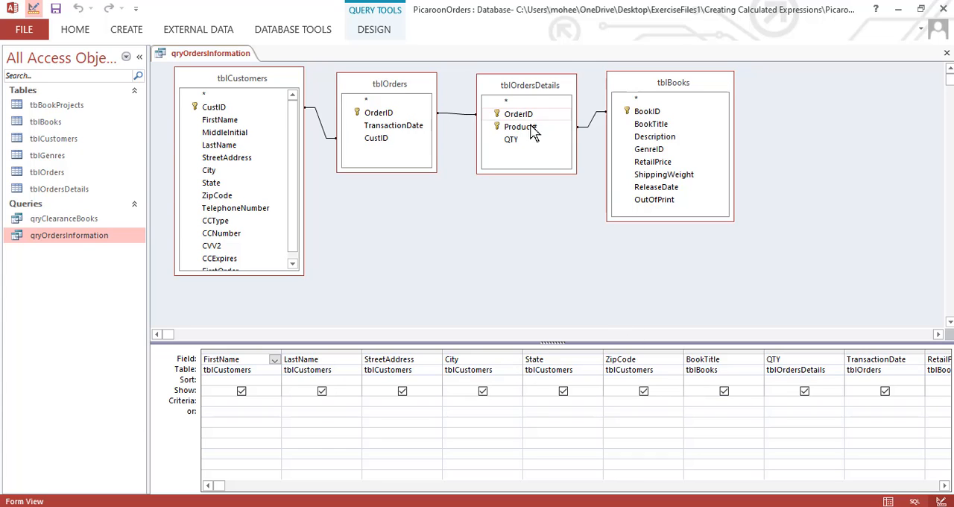
{"action": "mouse_move", "coordinate": [539, 85]}
{"action": "left_mouse_down"}
{"action": "mouse_move", "coordinate": [538, 99]}
{"action": "mouse_move", "coordinate": [534, 88]}
{"action": "left_mouse_up"}
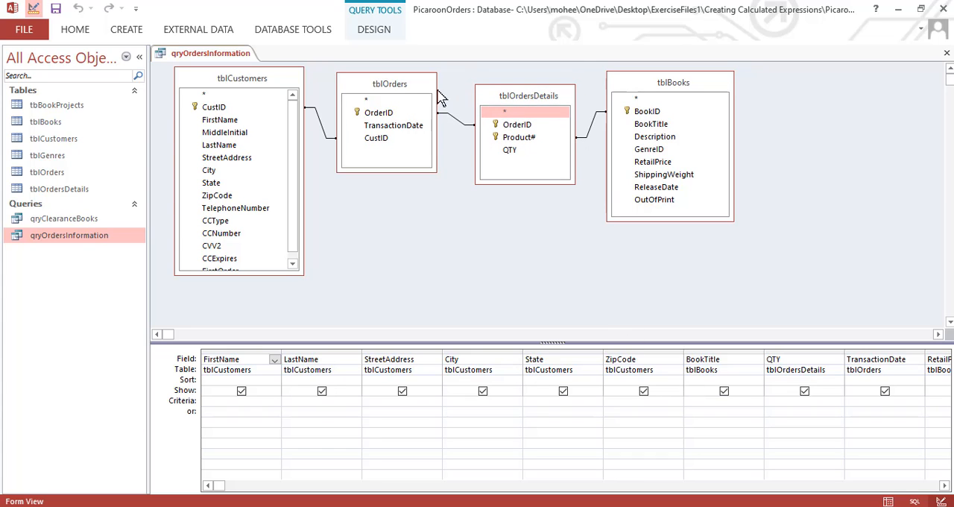
{"action": "left_click_drag", "start_coordinate": [412, 87], "coordinate": [403, 90]}
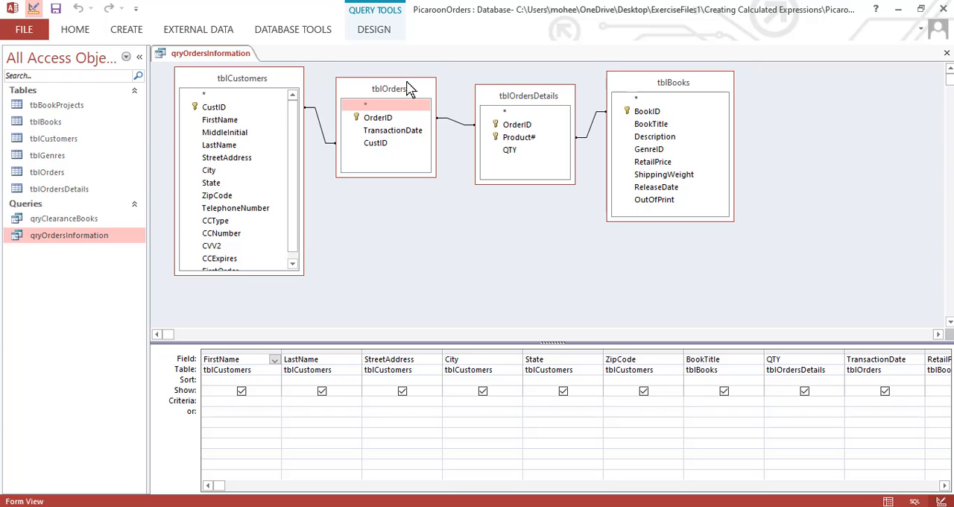
{"action": "left_click_drag", "start_coordinate": [256, 83], "coordinate": [256, 88]}
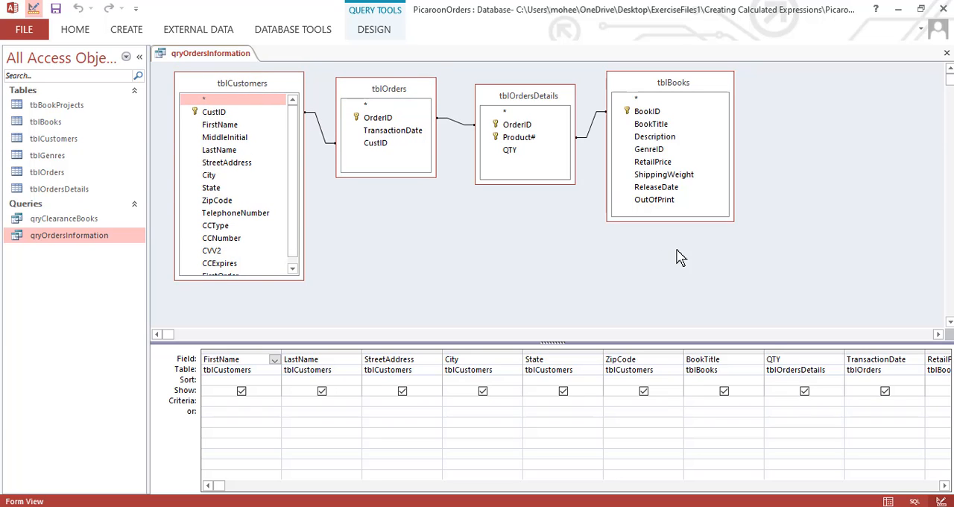
Widen the first empty column after RetailPrice in the query design grid to make room for an expression
{"action": "left_click", "coordinate": [944, 486]}
{"action": "left_click", "coordinate": [944, 485]}
{"action": "left_click", "coordinate": [944, 486]}
{"action": "left_click", "coordinate": [944, 486]}
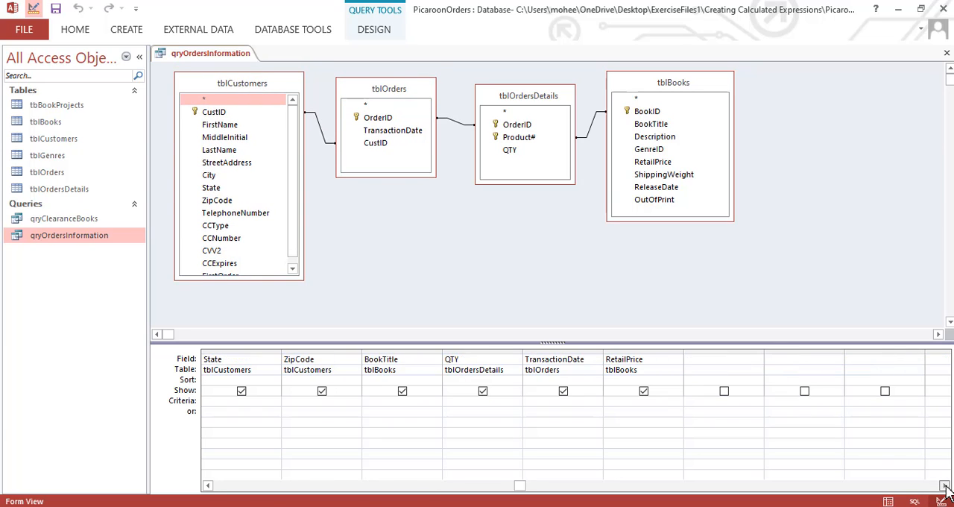
{"action": "left_click", "coordinate": [944, 485]}
{"action": "left_click", "coordinate": [944, 486]}
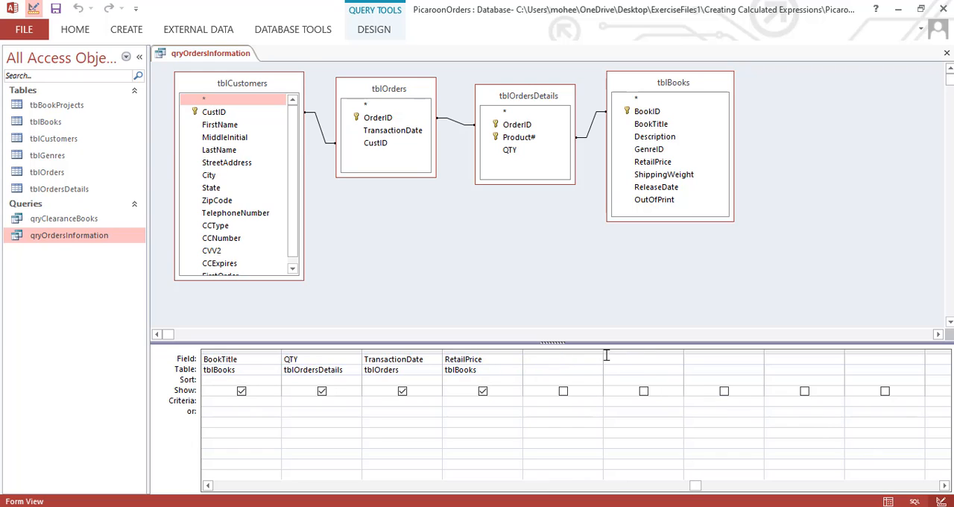
{"action": "left_click_drag", "start_coordinate": [604, 353], "coordinate": [720, 339]}
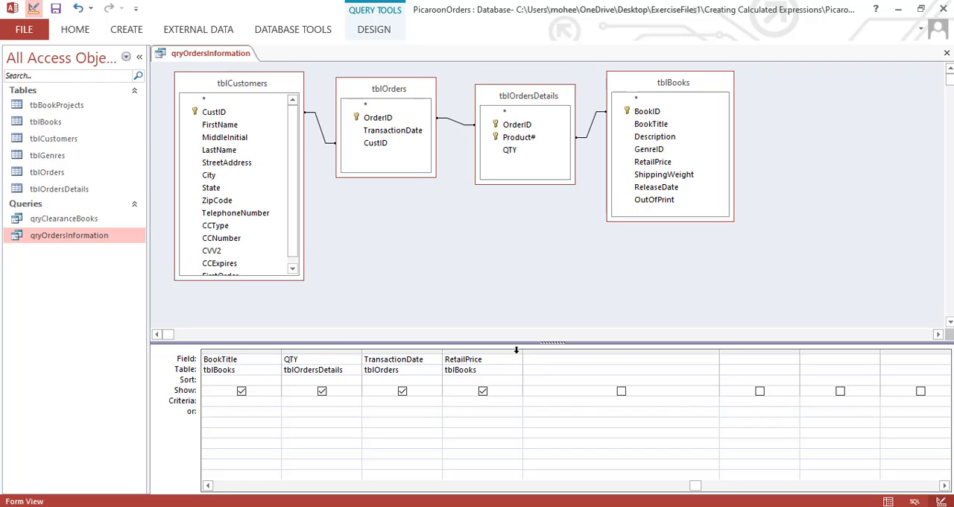
Add the calculated field Amount: [RetailPrice]*[QTY] in the empty column after RetailPrice
{"action": "left_click", "coordinate": [558, 361]}
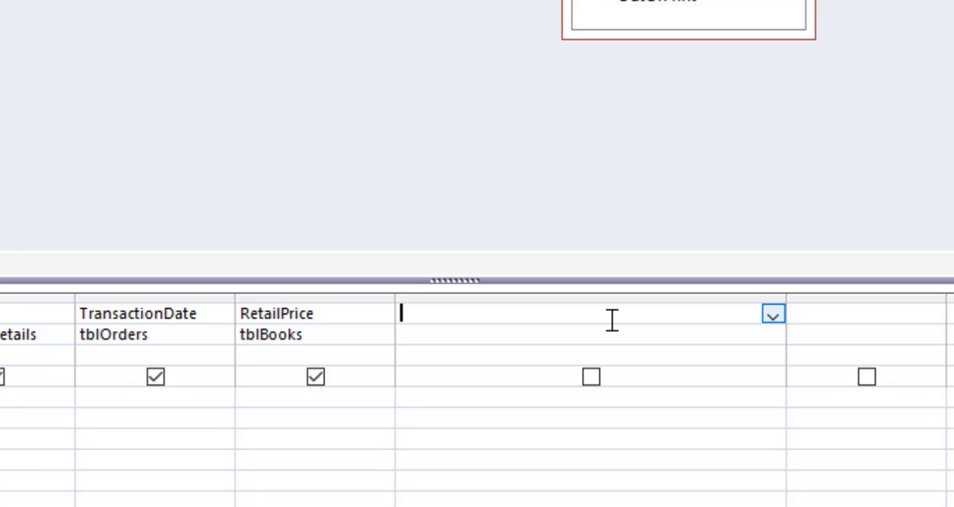
{"action": "type", "text": "Amount"}
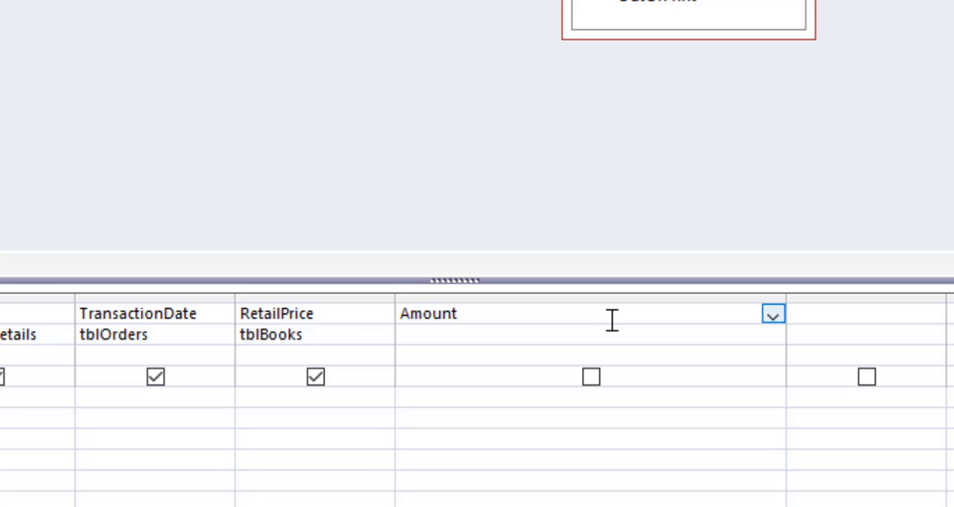
{"action": "type", "text": ":[Retail"}
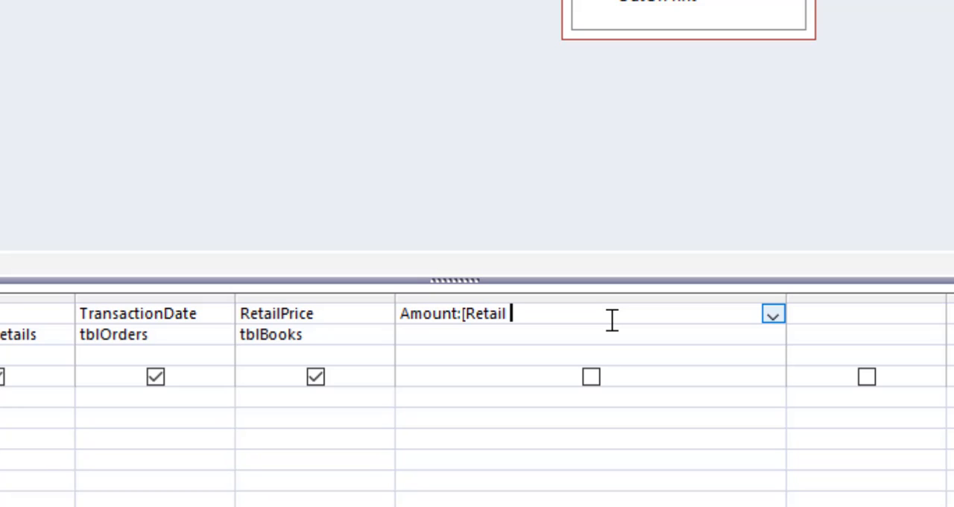
{"action": "type", "text": "Price]*["}
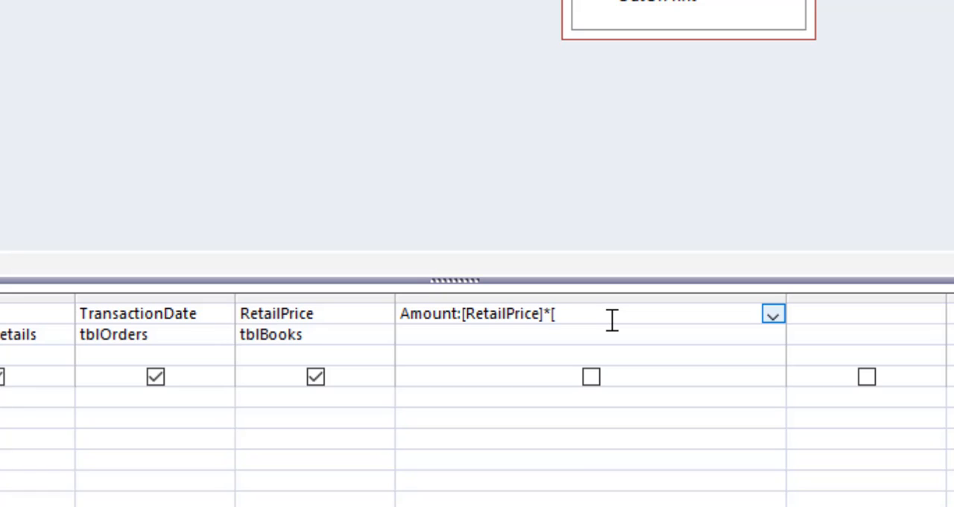
{"action": "type", "text": "QTY]"}
{"action": "left_click", "coordinate": [607, 337]}
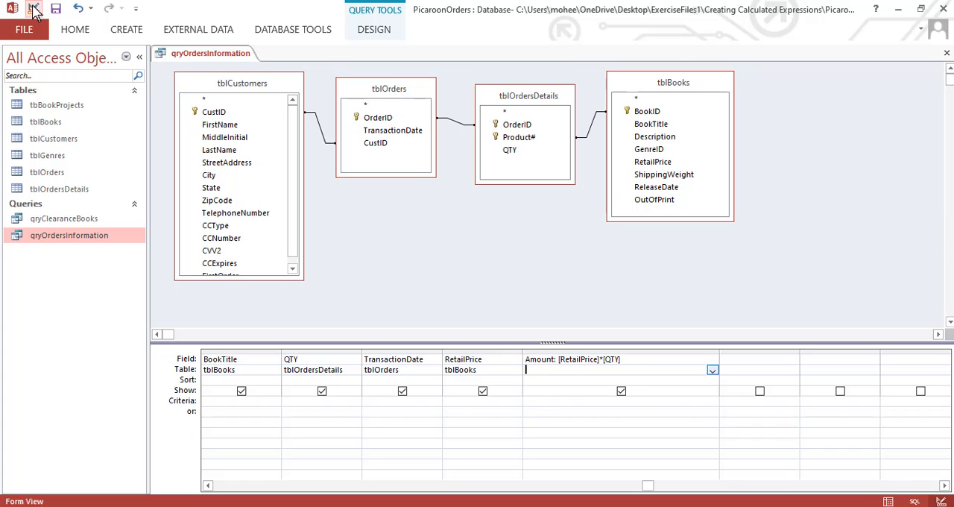
Show the query in Datasheet View with the Navigation Pane collapsed and inspect the Amount column and its filter values
{"action": "left_click", "coordinate": [204, 58]}
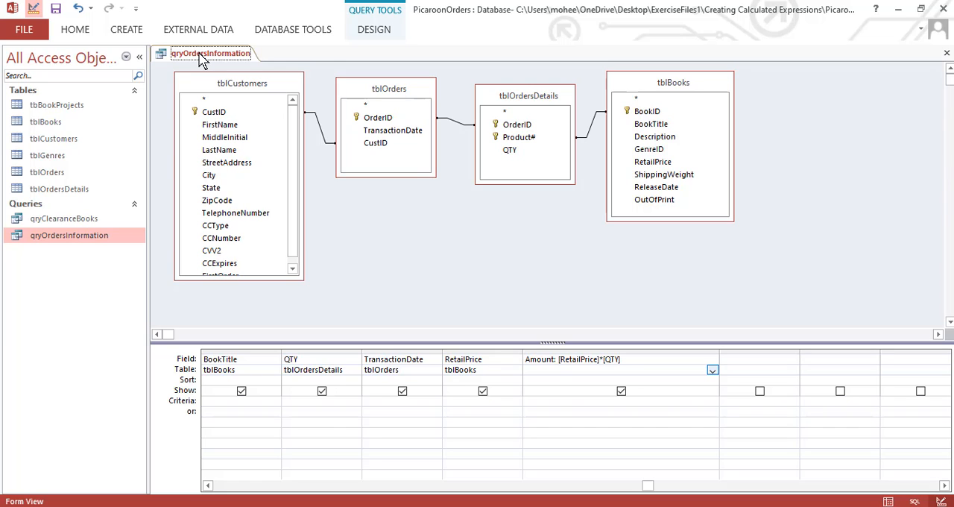
{"action": "right_click", "coordinate": [201, 58]}
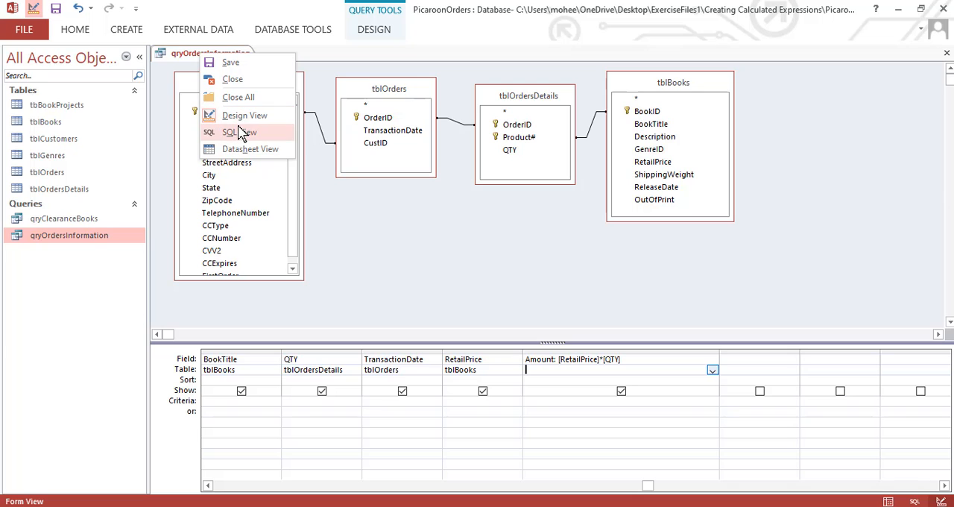
{"action": "left_click", "coordinate": [244, 148]}
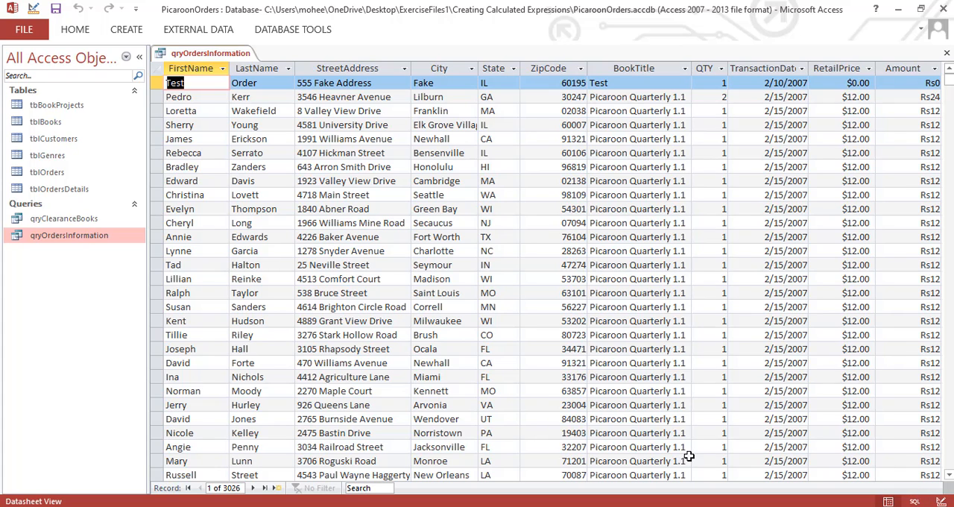
{"action": "left_click", "coordinate": [139, 57]}
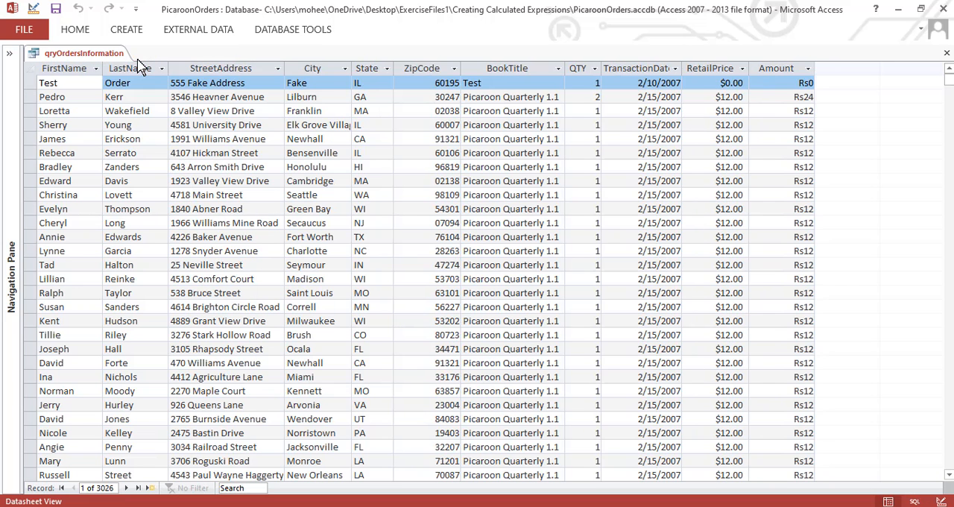
{"action": "left_click", "coordinate": [779, 95]}
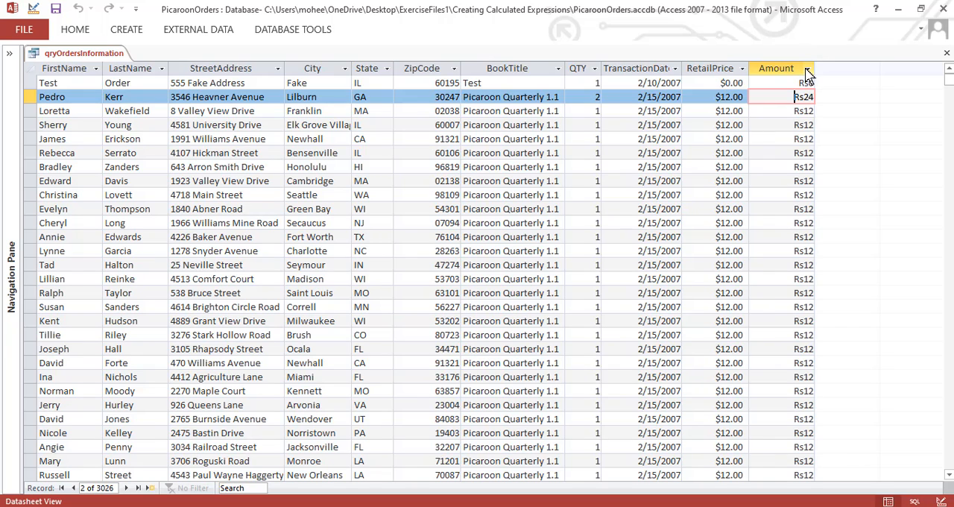
{"action": "left_click", "coordinate": [808, 69]}
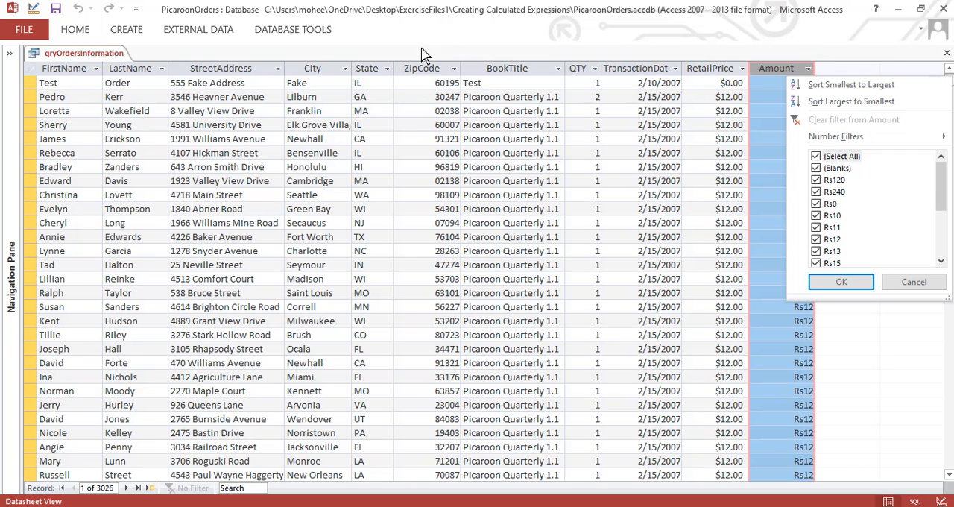
Return the query to Design View and set the Amount field's Format property to Currency
{"action": "left_click", "coordinate": [77, 28]}
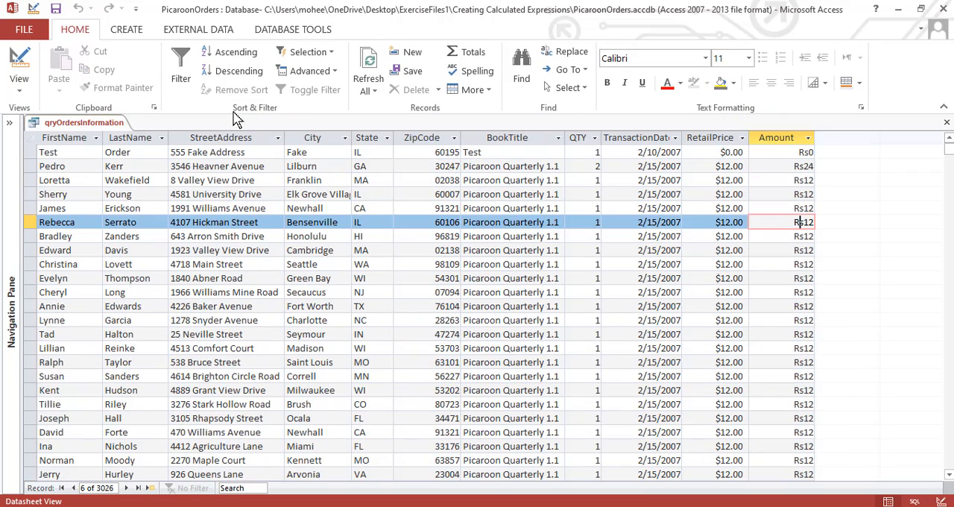
{"action": "left_click", "coordinate": [19, 65]}
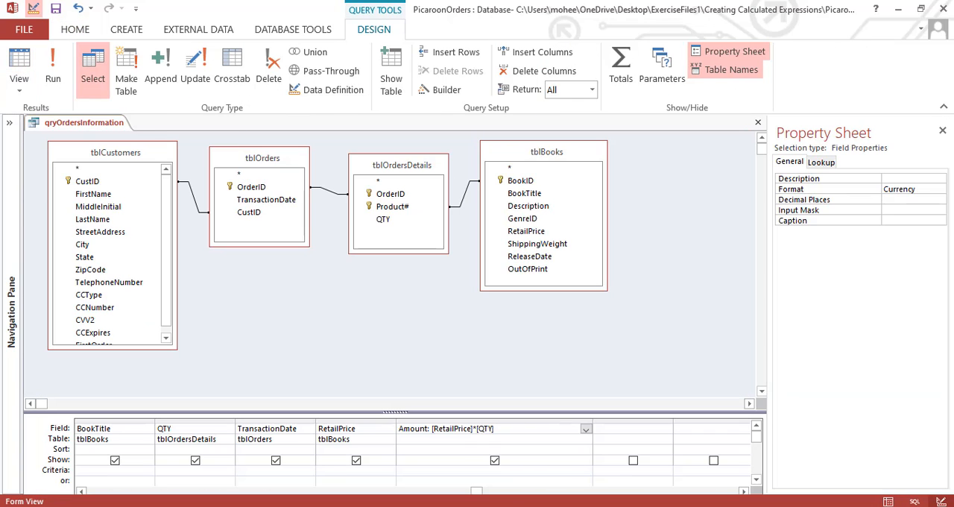
{"action": "left_click", "coordinate": [939, 191]}
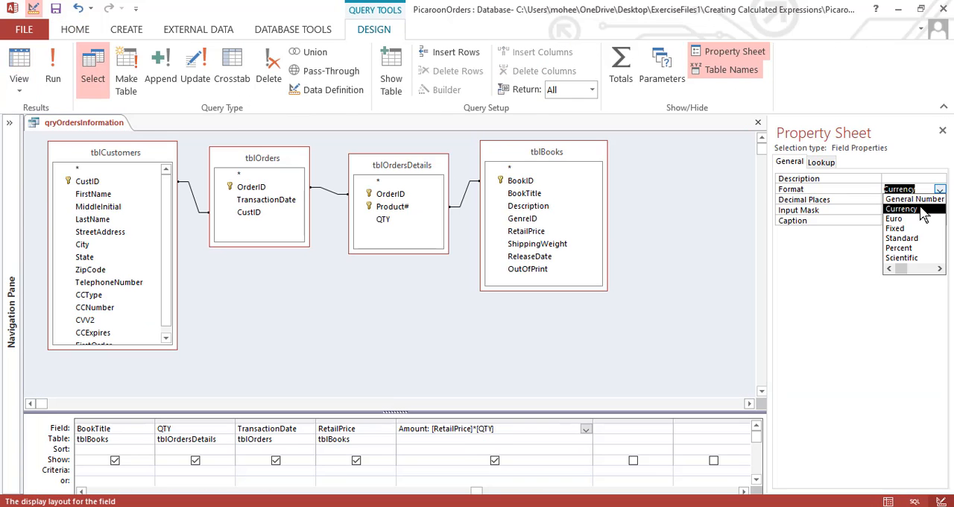
{"action": "left_click", "coordinate": [923, 211]}
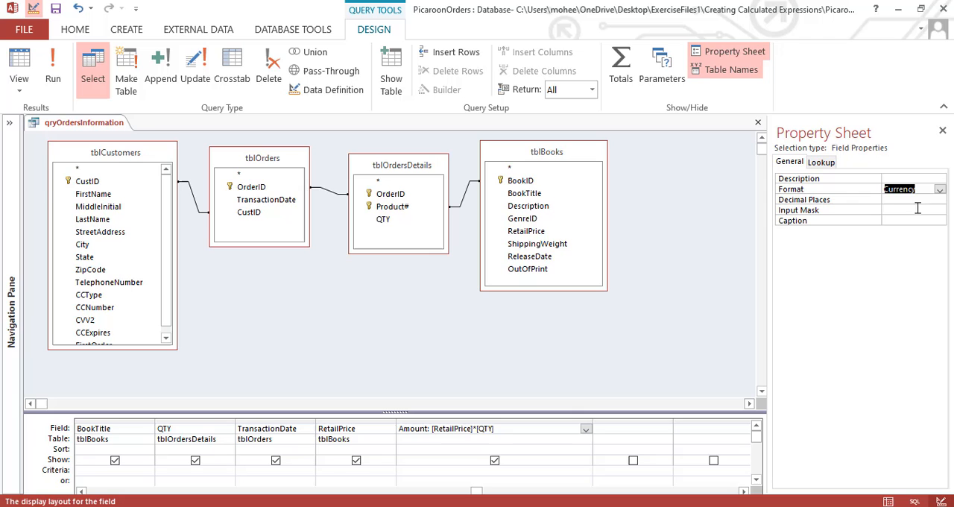
Run qryOrdersInformation and refresh all of its records
{"action": "left_click", "coordinate": [53, 66]}
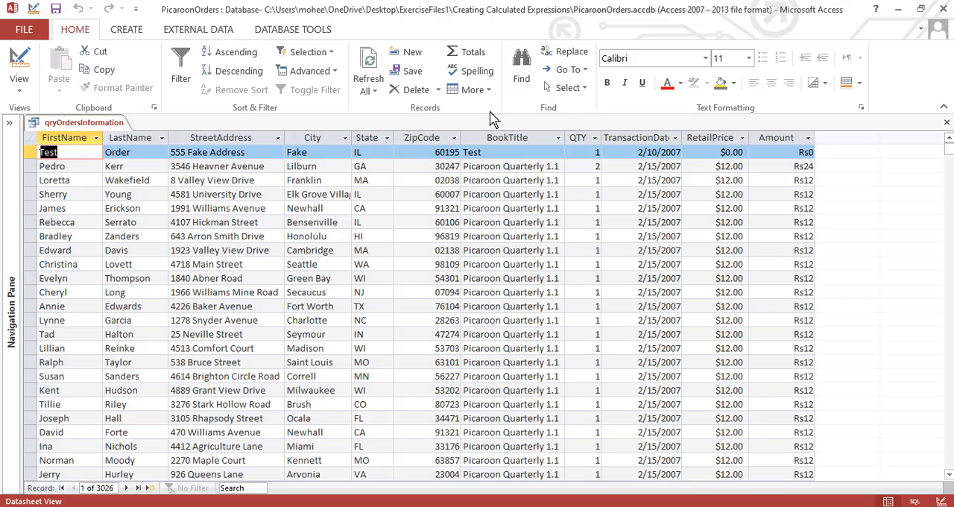
{"action": "left_click", "coordinate": [369, 74]}
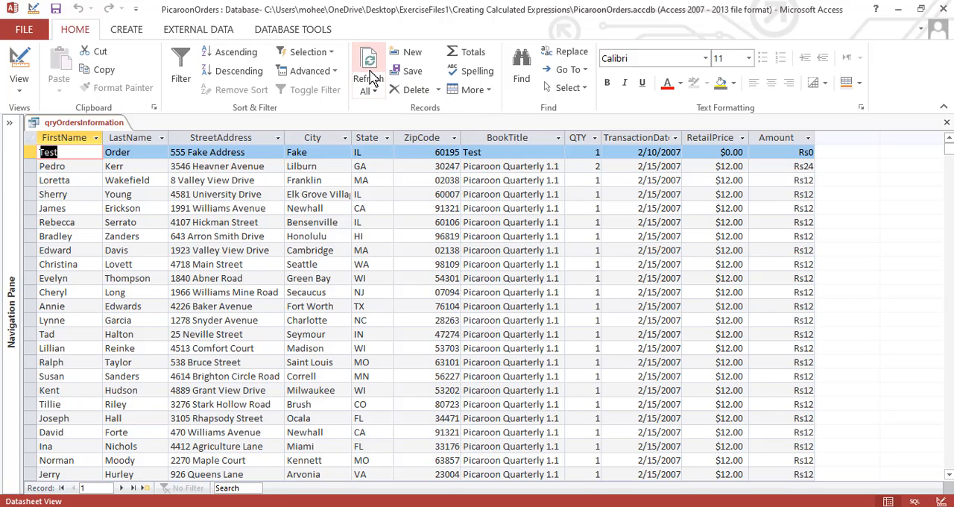
Refresh all records of qryOrdersInformation again and set the Amount field's Format property to Euro in Design View
{"action": "left_click", "coordinate": [366, 91]}
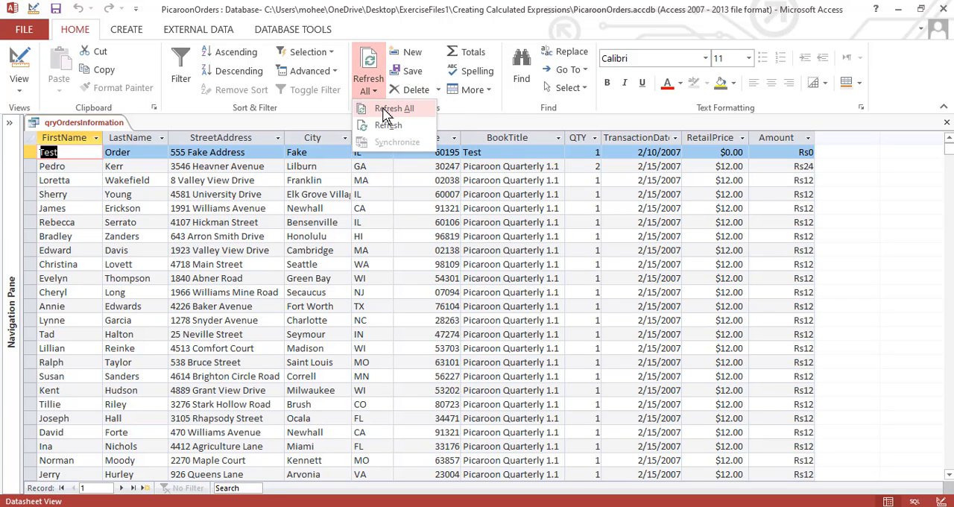
{"action": "left_click", "coordinate": [382, 104]}
{"action": "left_click", "coordinate": [18, 67]}
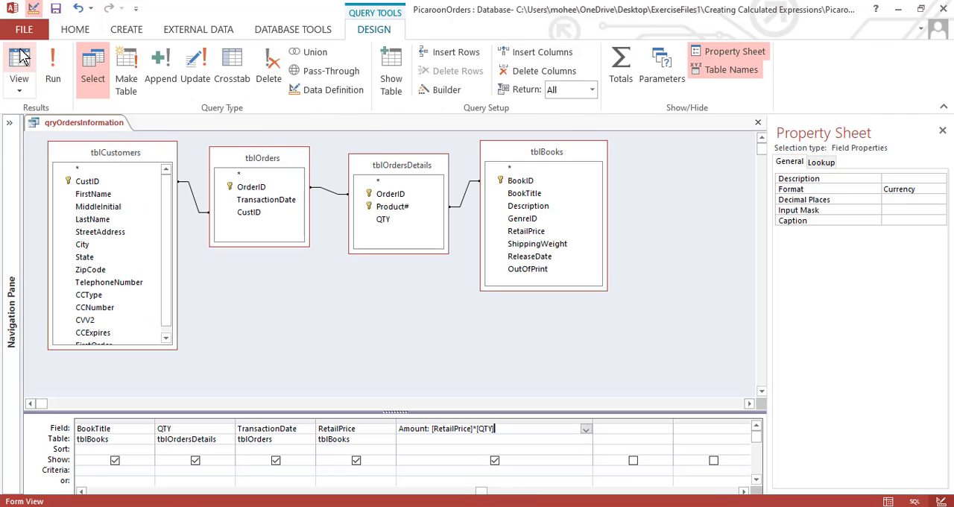
{"action": "left_click", "coordinate": [936, 190]}
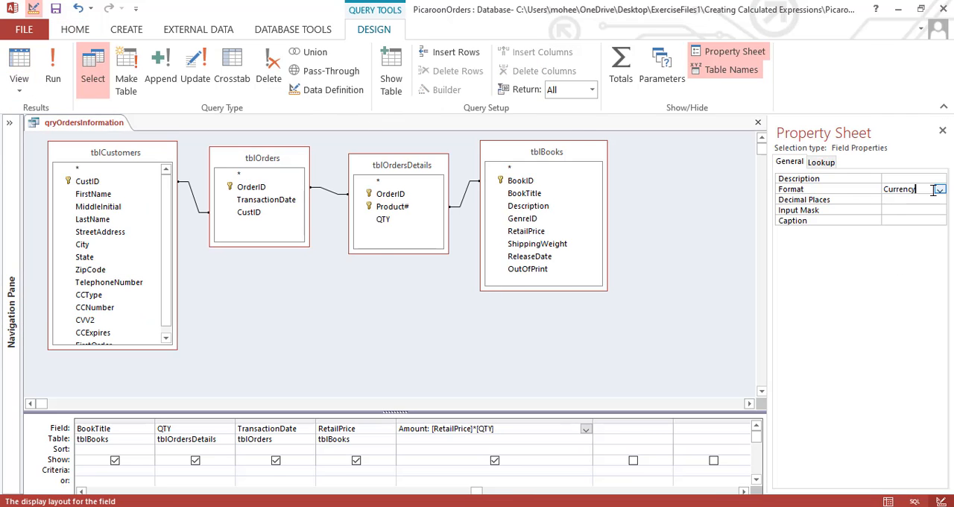
{"action": "left_click", "coordinate": [941, 191]}
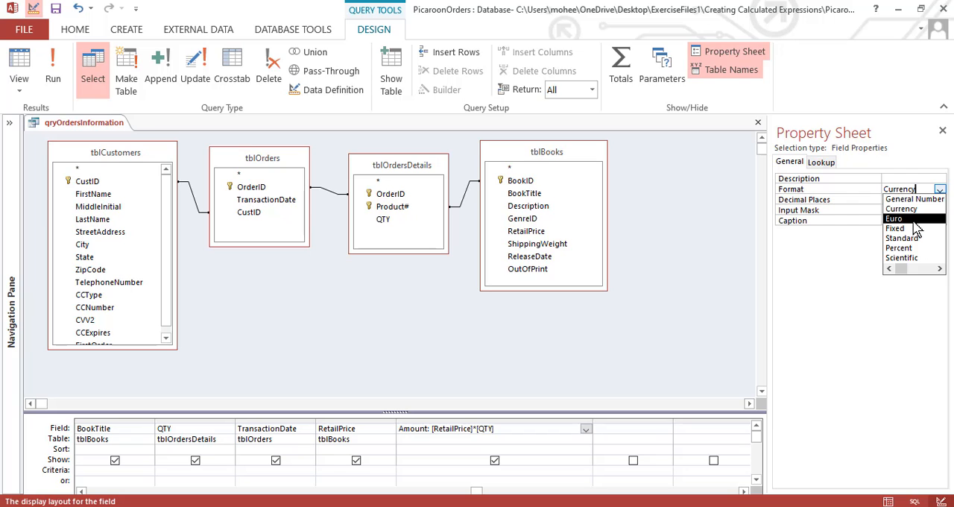
{"action": "left_click", "coordinate": [915, 220]}
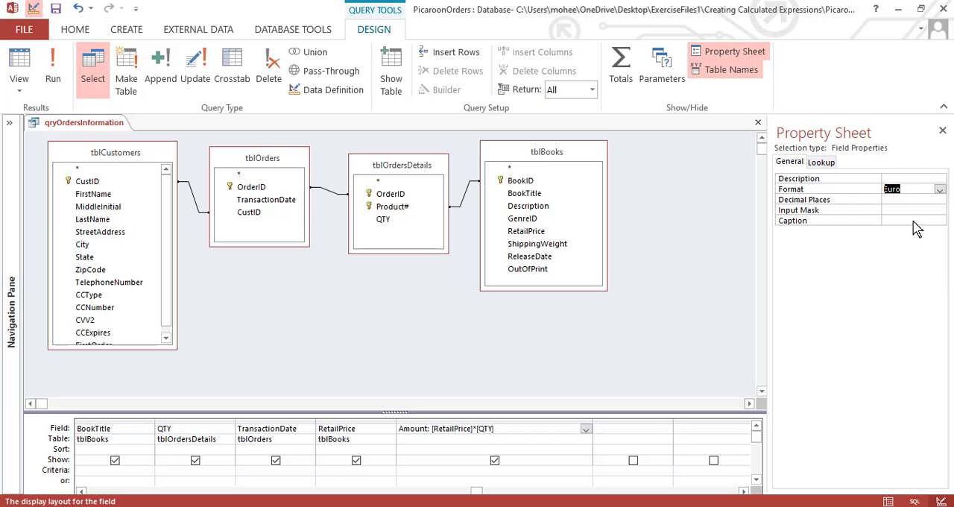
Run qryOrdersInformation and inspect the values in the Amount column
{"action": "left_click", "coordinate": [53, 75]}
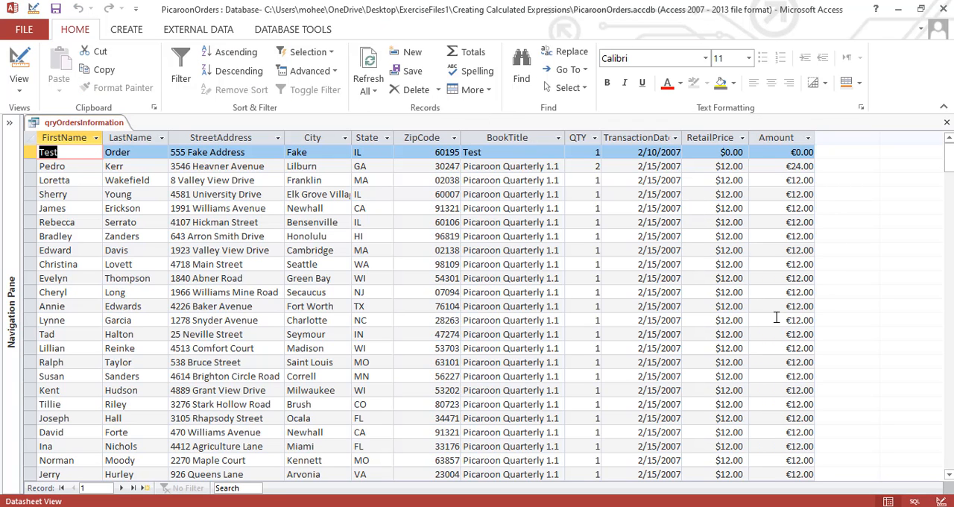
{"action": "left_click", "coordinate": [771, 154]}
{"action": "left_click", "coordinate": [777, 179]}
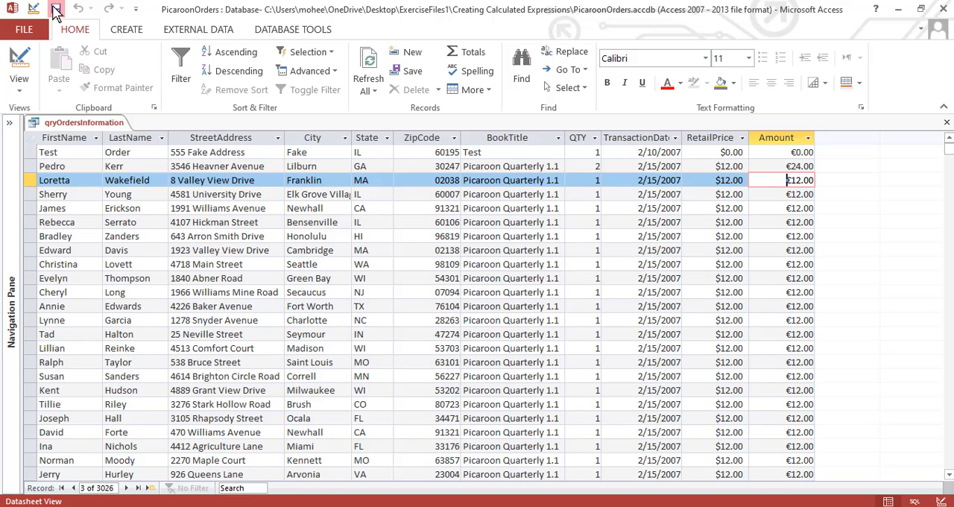
Close the database and reopen the recent PicaroonOrders file from the Creating Calculated Expressions folder
{"action": "left_click", "coordinate": [32, 28]}
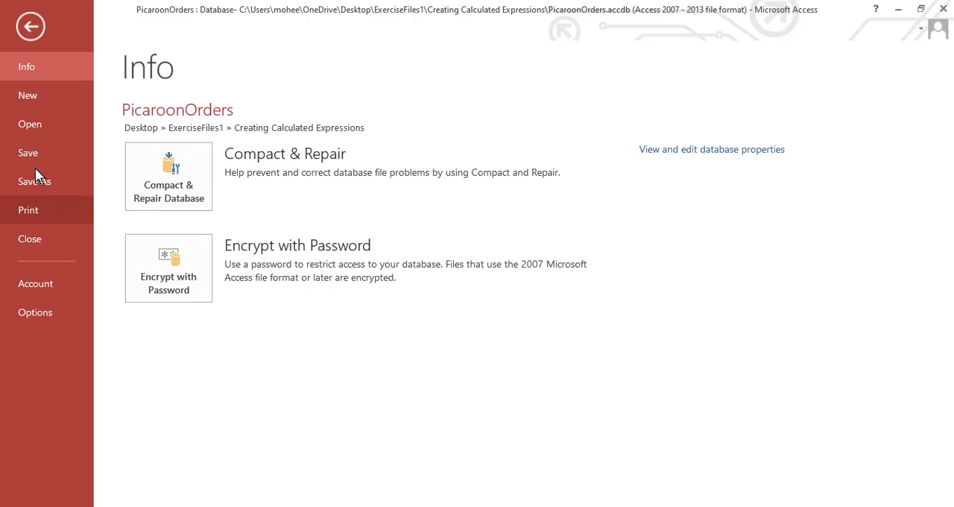
{"action": "left_click", "coordinate": [34, 239]}
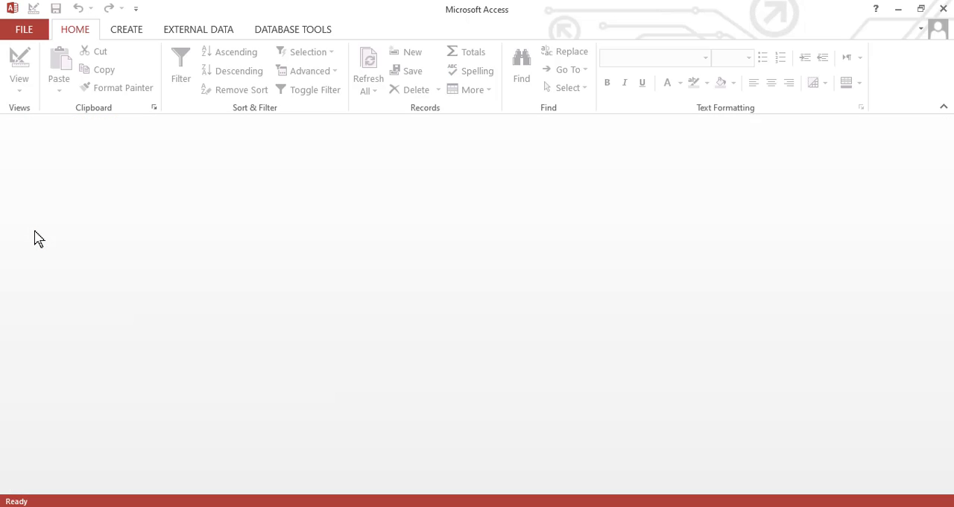
{"action": "left_click", "coordinate": [26, 29]}
{"action": "left_click", "coordinate": [41, 122]}
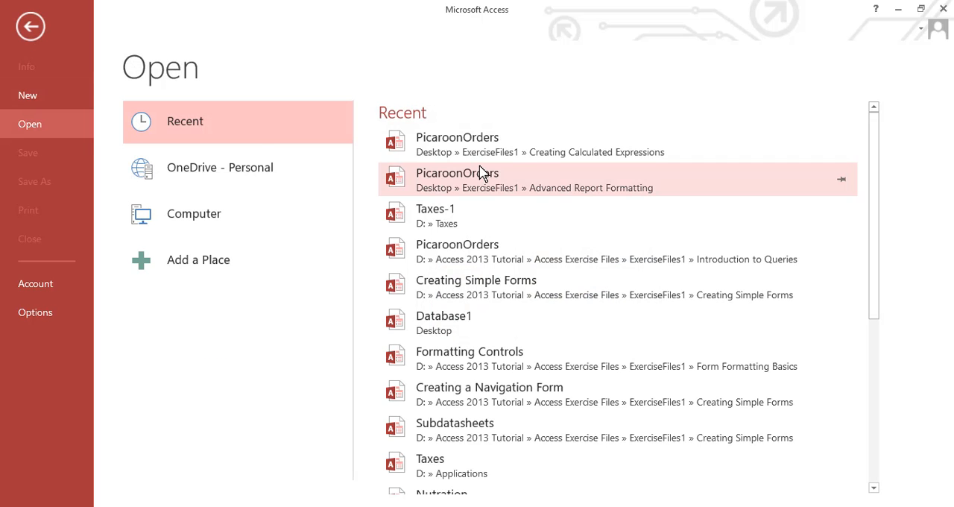
{"action": "left_click", "coordinate": [498, 143]}
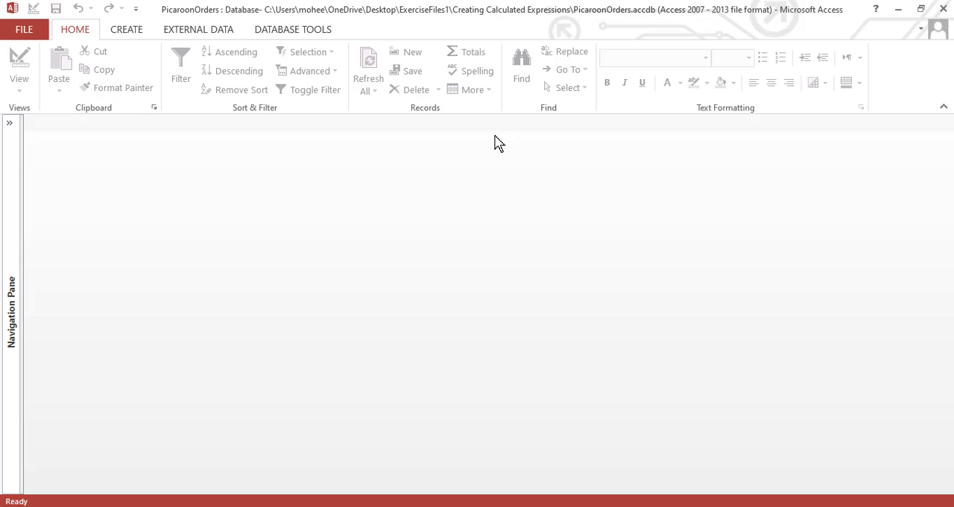
Open qryClearanceBooks from the Navigation Pane and start the Expression Builder in Design View for the empty column after OutOfPrint
{"action": "left_click", "coordinate": [11, 123]}
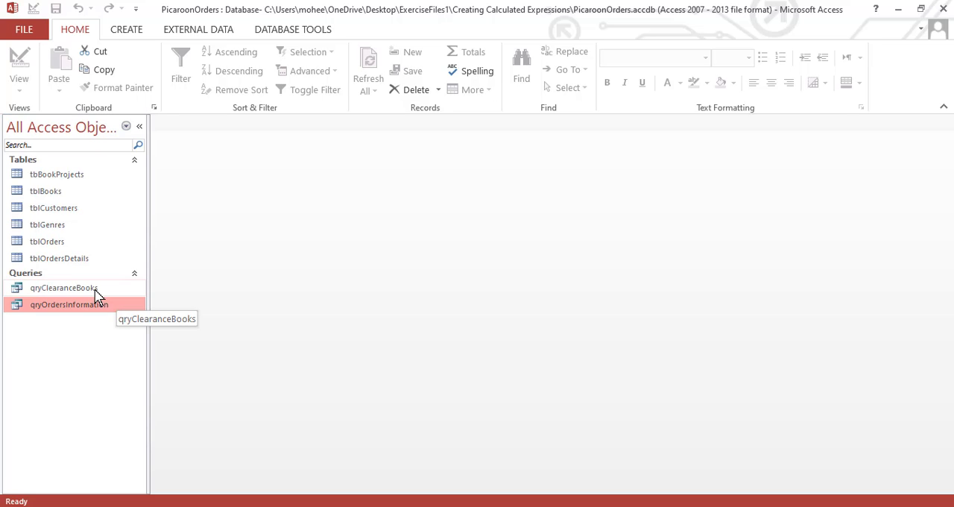
{"action": "left_click", "coordinate": [97, 293]}
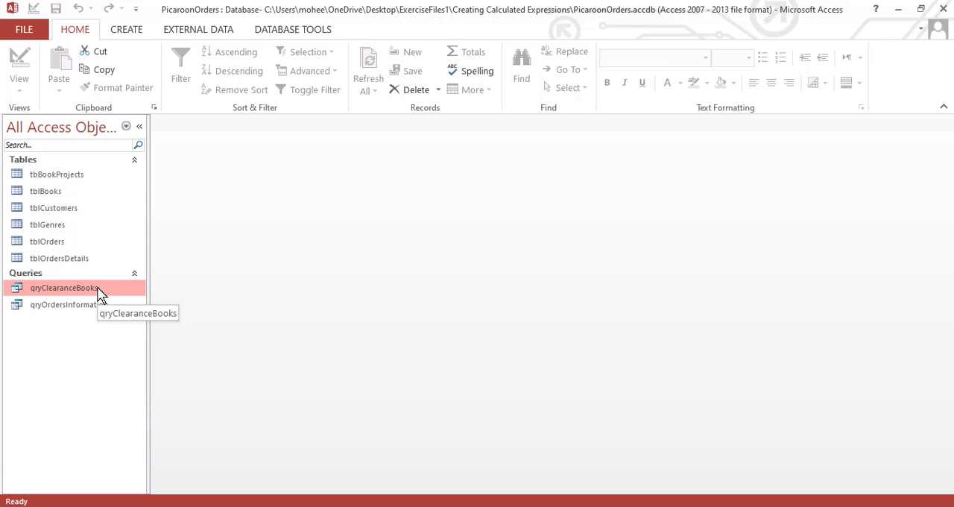
{"action": "double_click", "coordinate": [101, 295]}
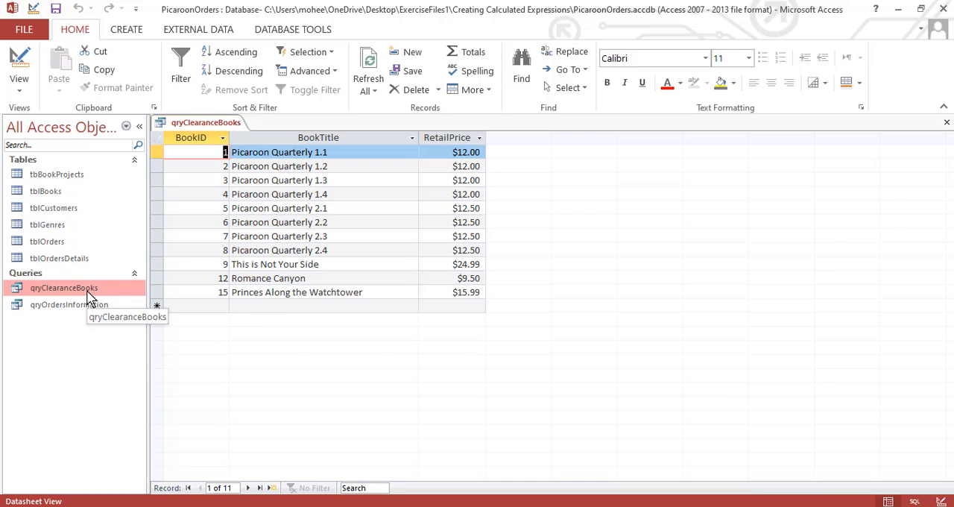
{"action": "right_click", "coordinate": [572, 361]}
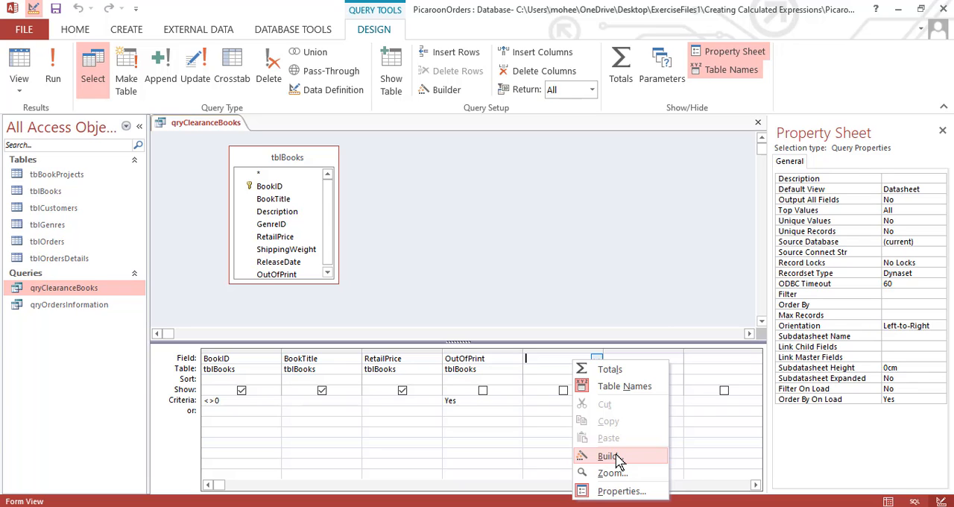
{"action": "left_click", "coordinate": [611, 456]}
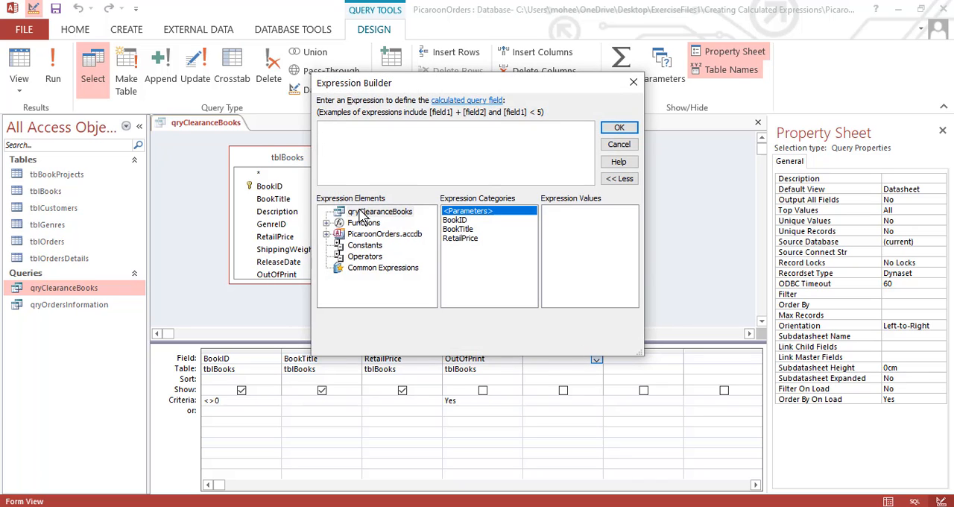
Browse the built-in functions in the Expression Builder, examining the Date/Time, Financial and General categories
{"action": "left_click", "coordinate": [327, 223]}
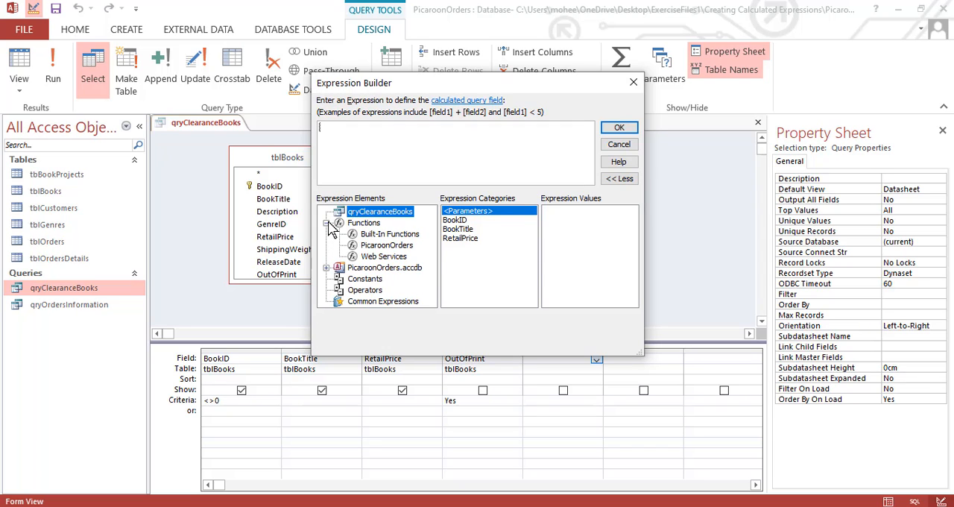
{"action": "left_click", "coordinate": [380, 237]}
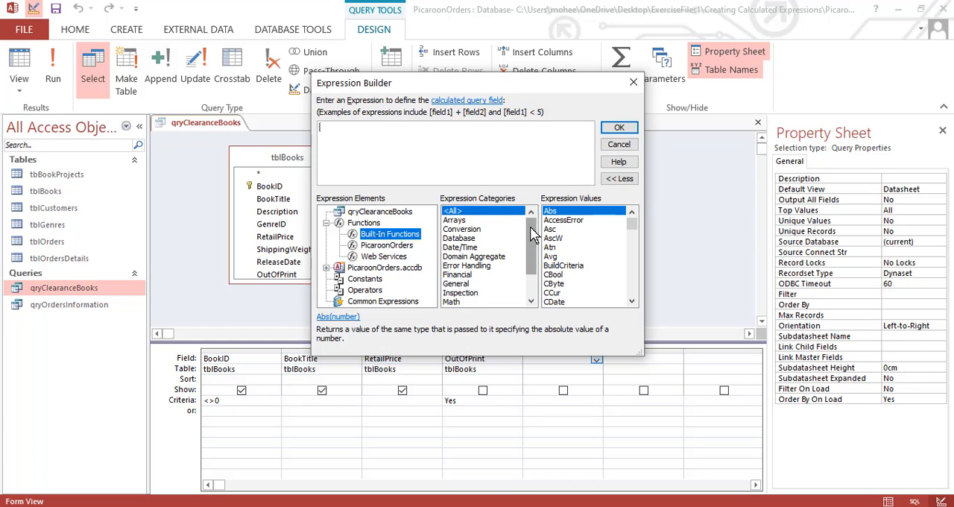
{"action": "left_click_drag", "start_coordinate": [530, 236], "coordinate": [536, 258]}
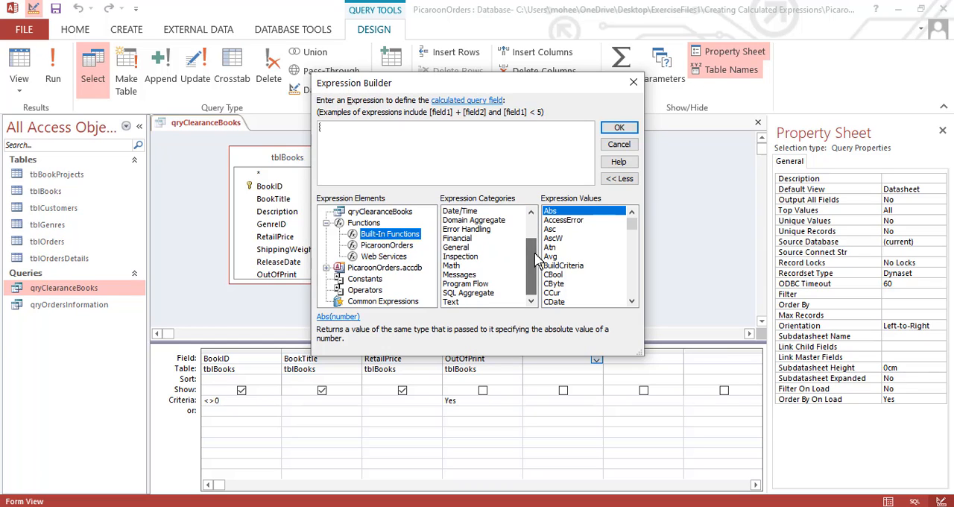
{"action": "left_click", "coordinate": [478, 211]}
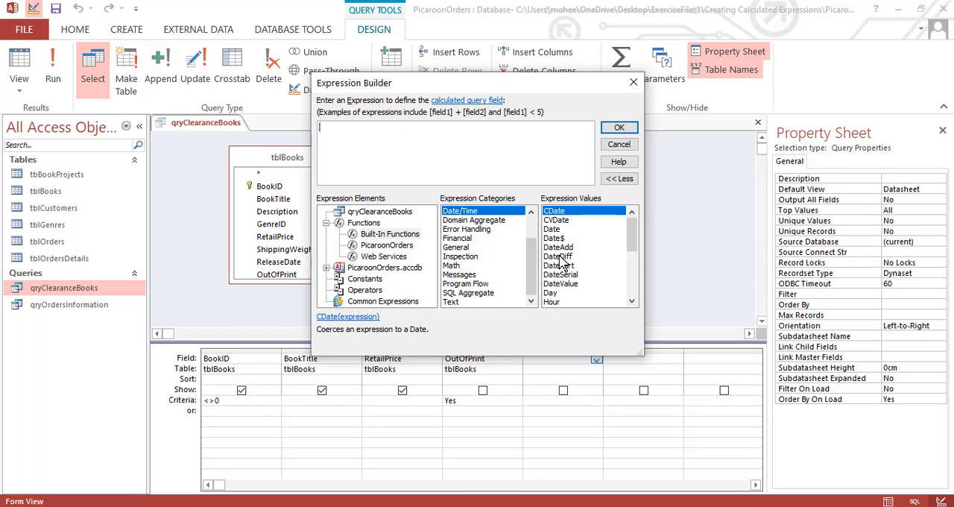
{"action": "left_click", "coordinate": [468, 240]}
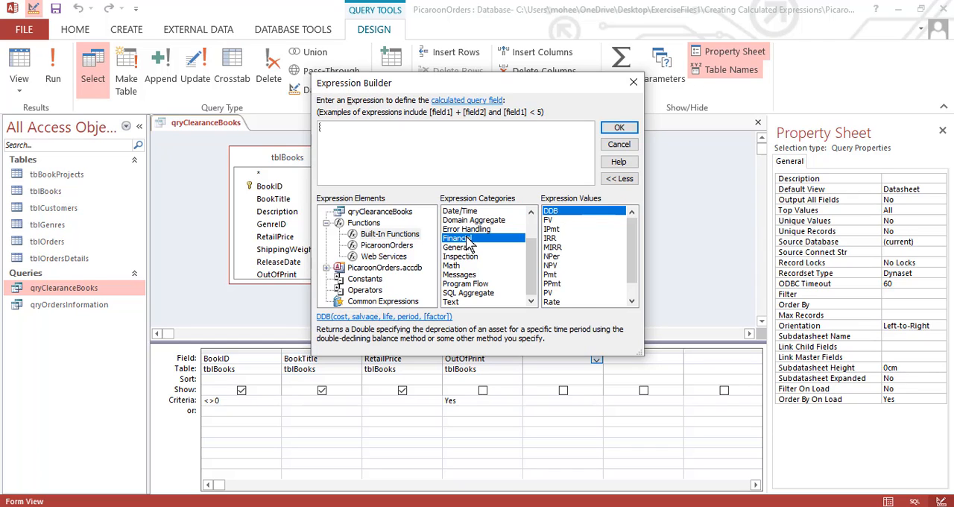
{"action": "left_click_drag", "start_coordinate": [629, 246], "coordinate": [632, 291]}
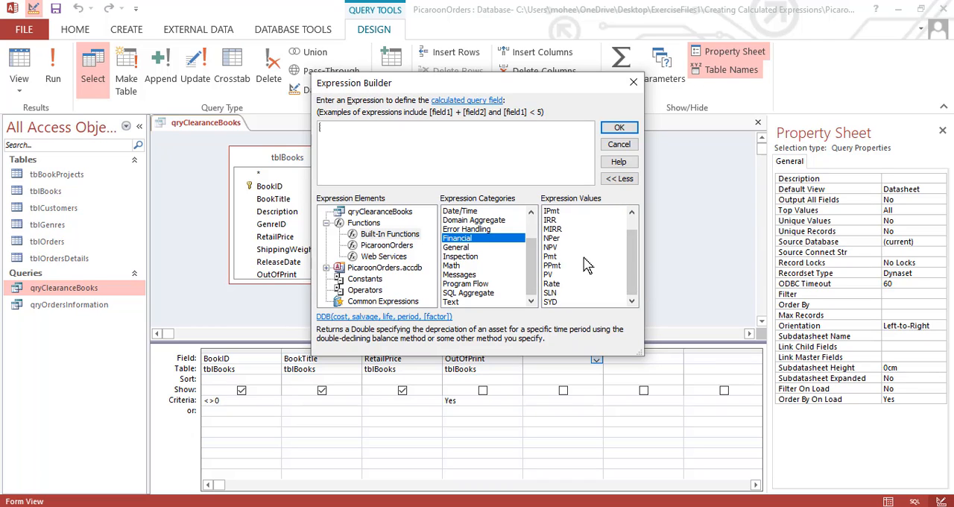
{"action": "left_click", "coordinate": [459, 249]}
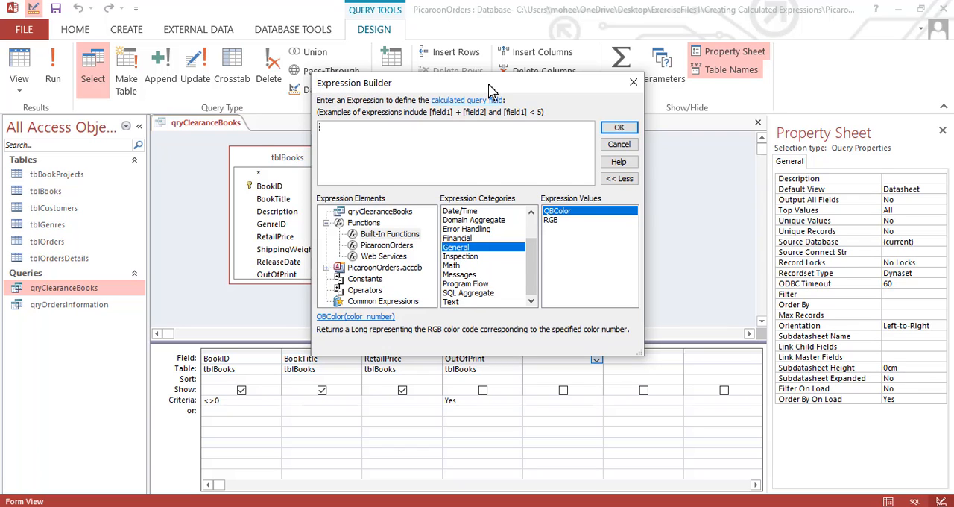
{"action": "left_click_drag", "start_coordinate": [488, 85], "coordinate": [486, 74]}
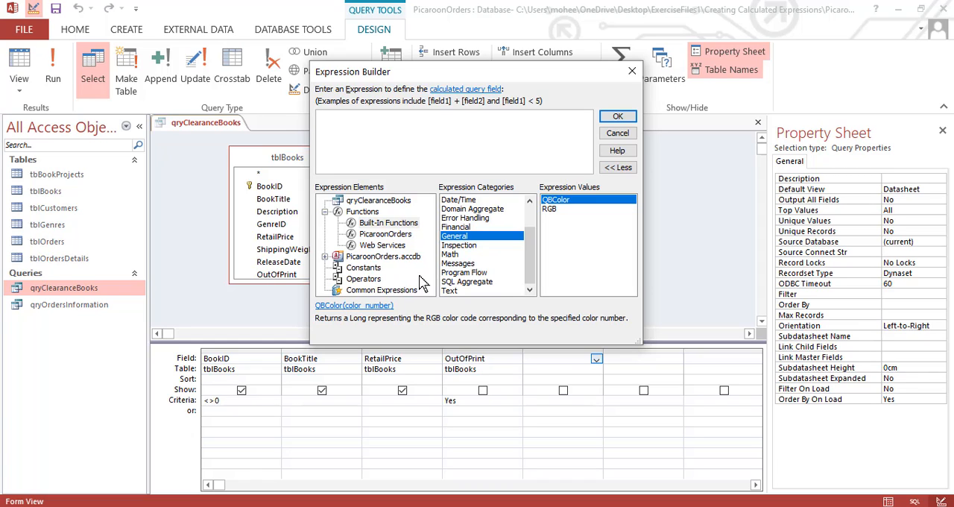
Build the expression [RetailPrice]*0.4 from the qryClearanceBooks fields and insert it into the query's empty column
{"action": "left_click", "coordinate": [365, 200]}
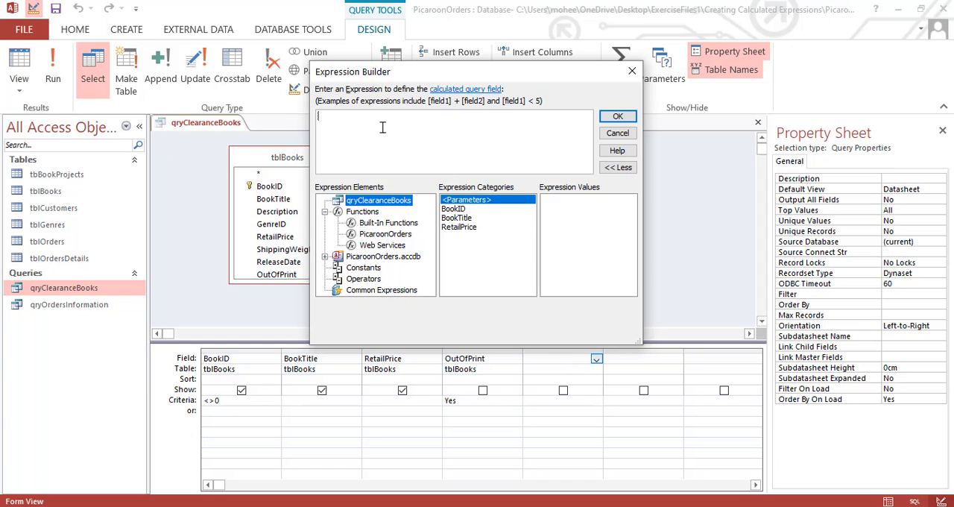
{"action": "double_click", "coordinate": [468, 228]}
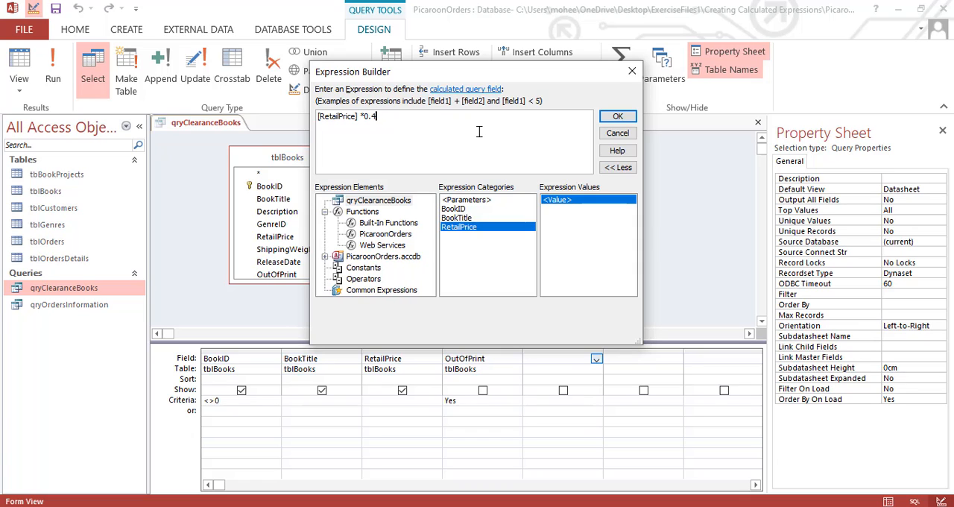
{"action": "left_click", "coordinate": [618, 120]}
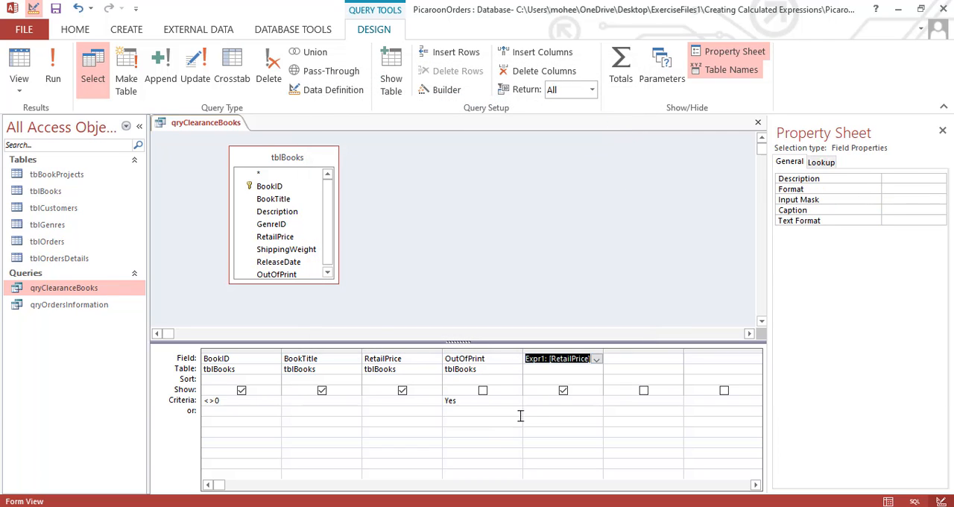
Rename the calculated field Expr1 as "Descounted Pirce" and widen its column in the design grid
{"action": "left_click", "coordinate": [548, 368]}
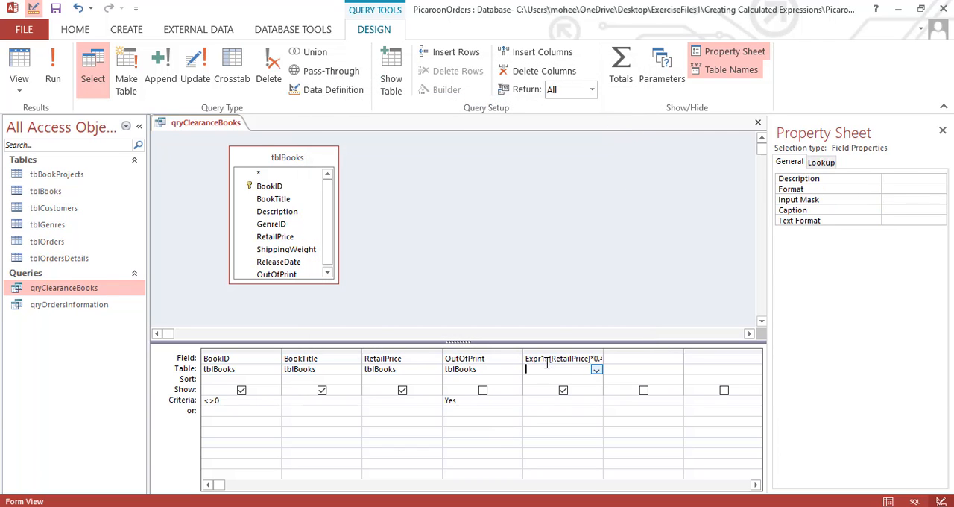
{"action": "left_click", "coordinate": [546, 359]}
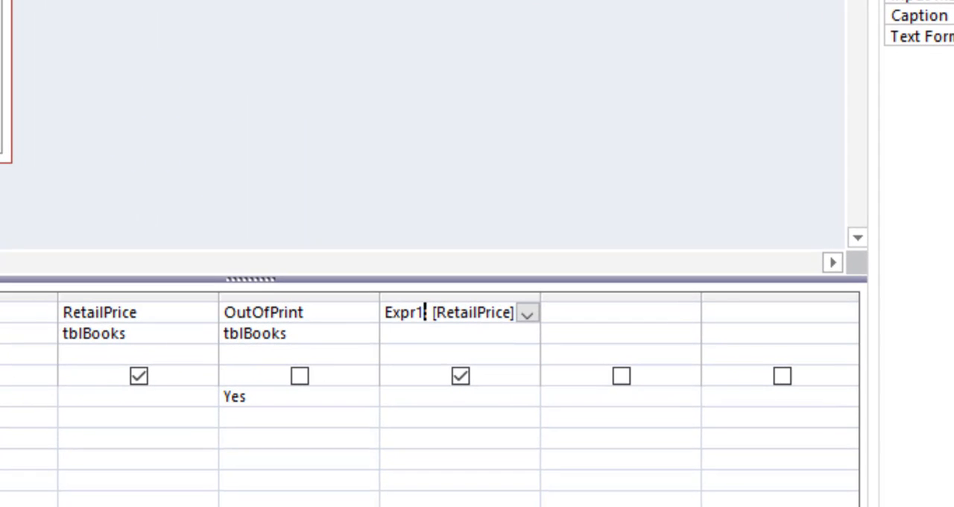
{"action": "key", "text": "BackSpace"}
{"action": "key", "text": "BackSpace"}
{"action": "key", "text": "BackSpace"}
{"action": "key", "text": "BackSpace"}
{"action": "key", "text": "BackSpace"}
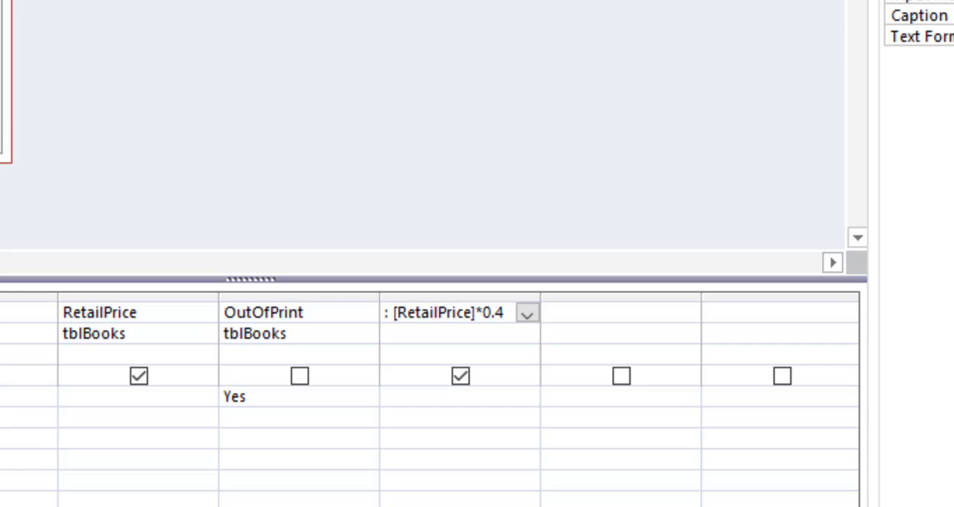
{"action": "type", "text": "Descou"}
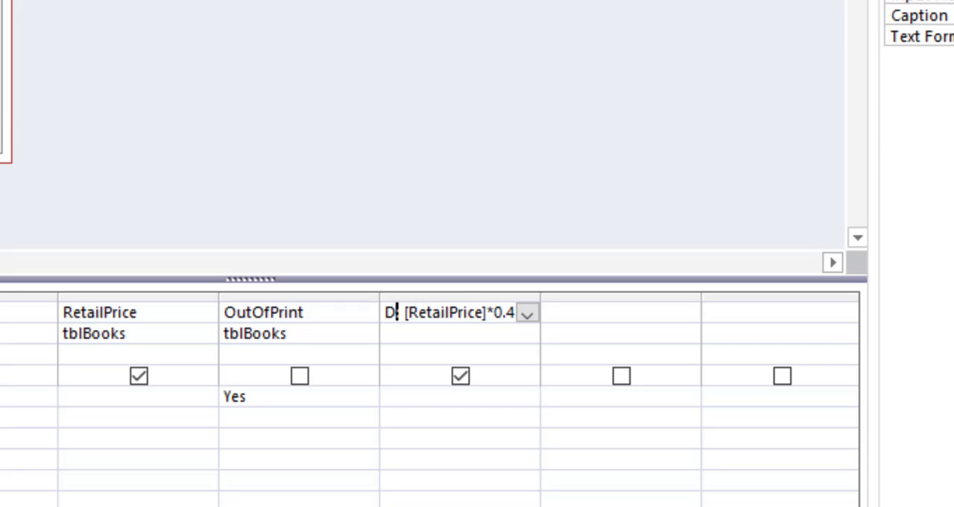
{"action": "type", "text": "nted Pirce:"}
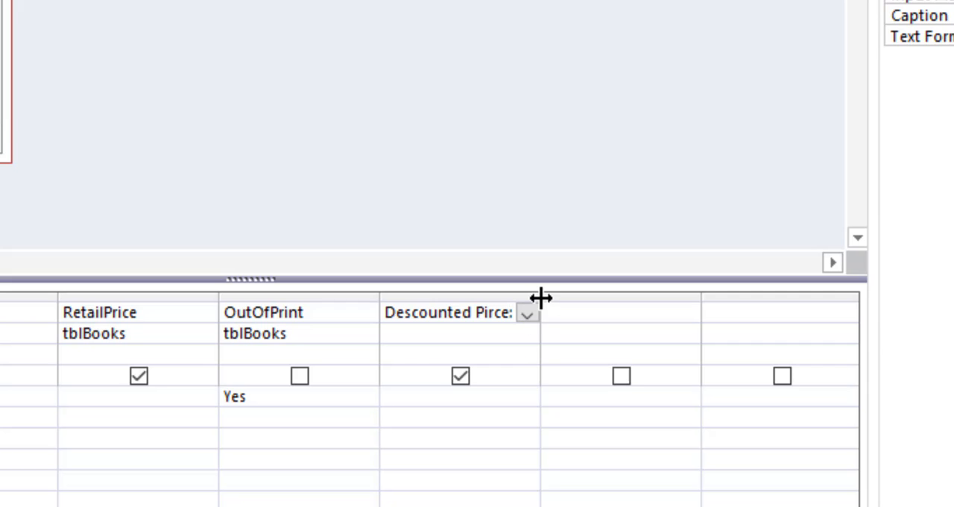
{"action": "left_click_drag", "start_coordinate": [540, 299], "coordinate": [633, 300]}
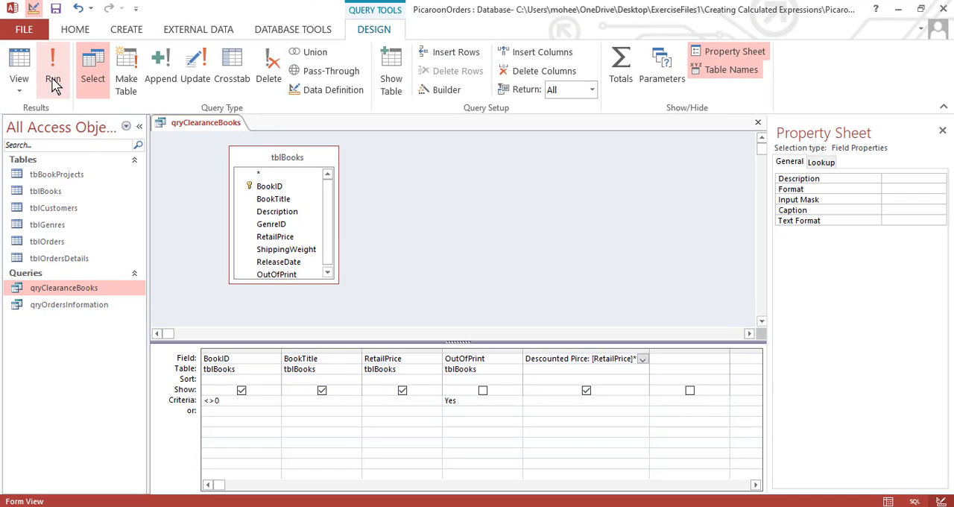
Run qryClearanceBooks and select the whole Descounted Pirce column in the results
{"action": "left_click", "coordinate": [54, 78]}
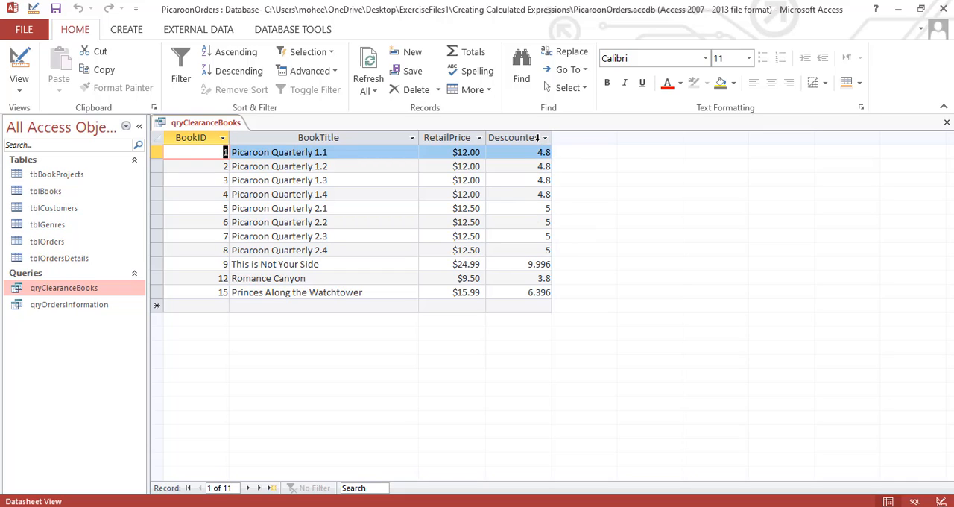
{"action": "left_click", "coordinate": [536, 138]}
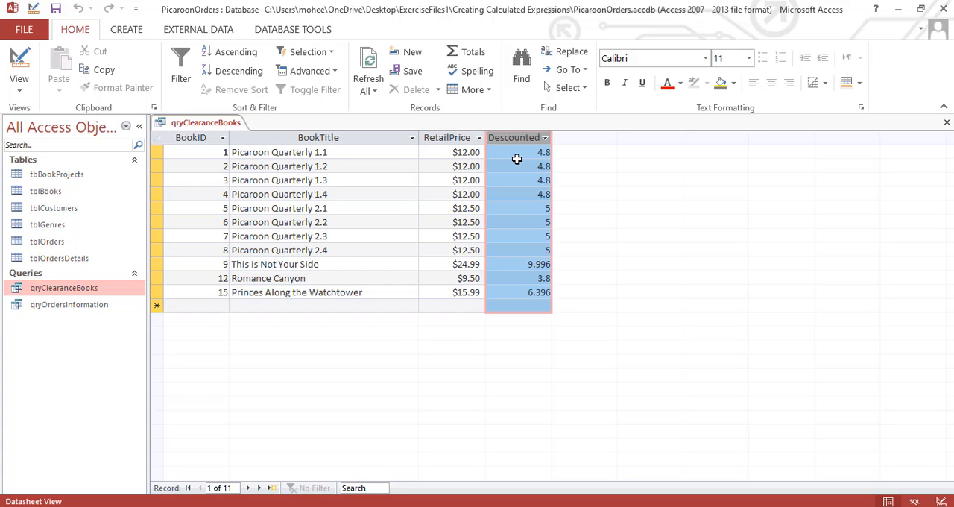
Set the Format property of the Descounted Pirce field in the qryClearanceBooks design to Currency
{"action": "right_click", "coordinate": [520, 166]}
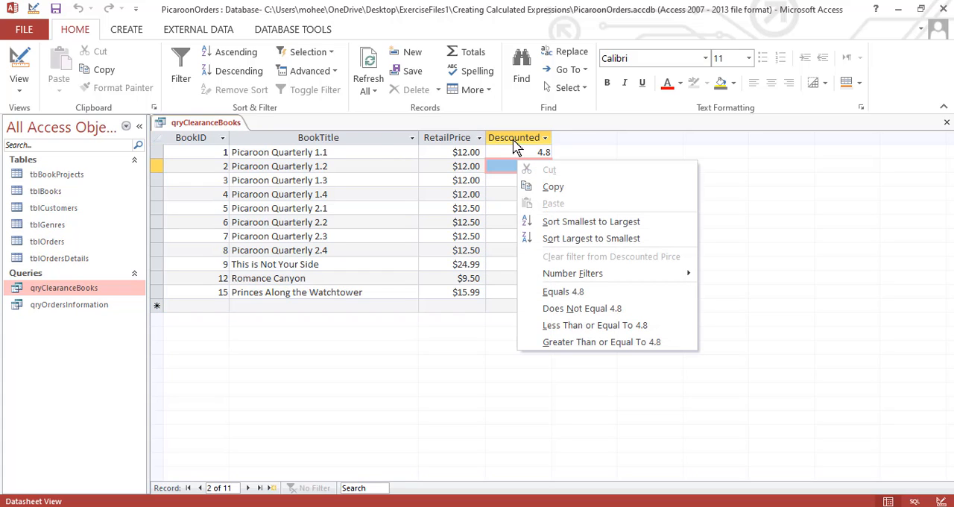
{"action": "left_click", "coordinate": [18, 60]}
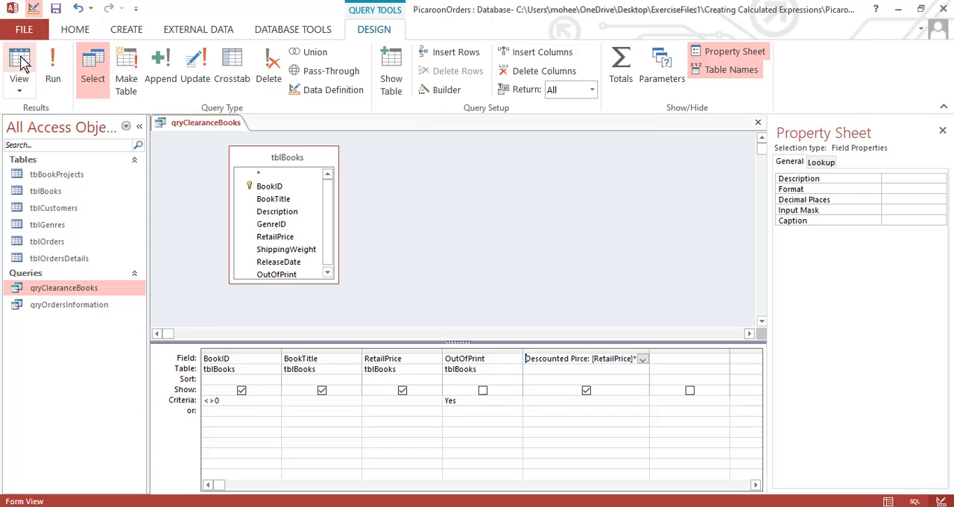
{"action": "left_click", "coordinate": [612, 350]}
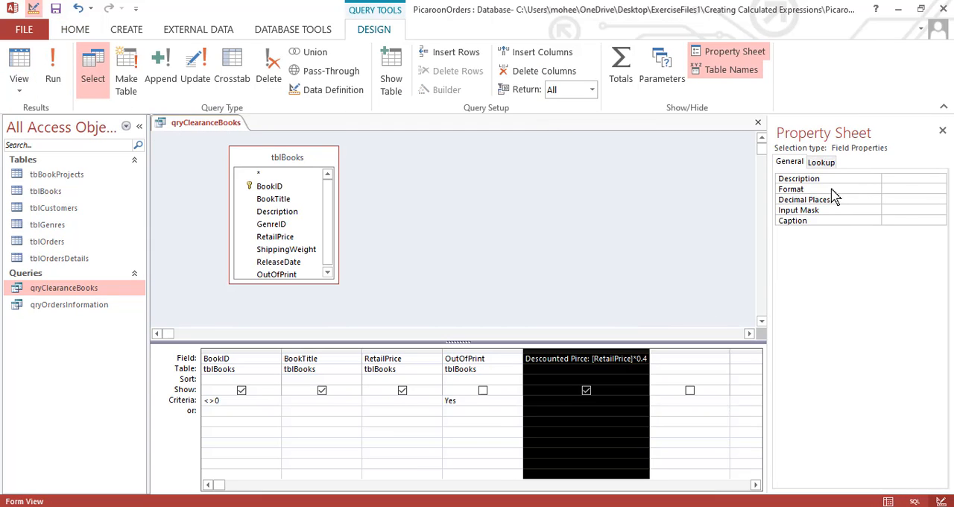
{"action": "left_click", "coordinate": [830, 193]}
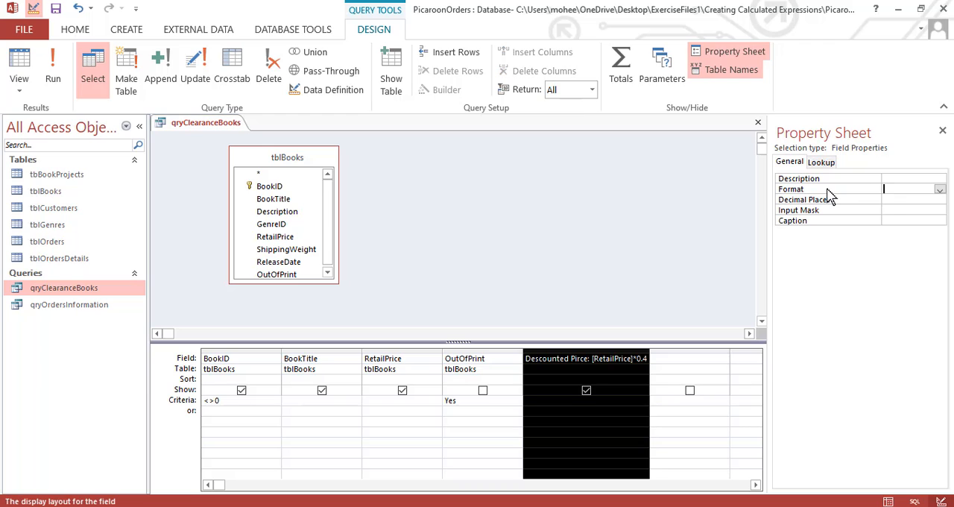
{"action": "left_click", "coordinate": [940, 190]}
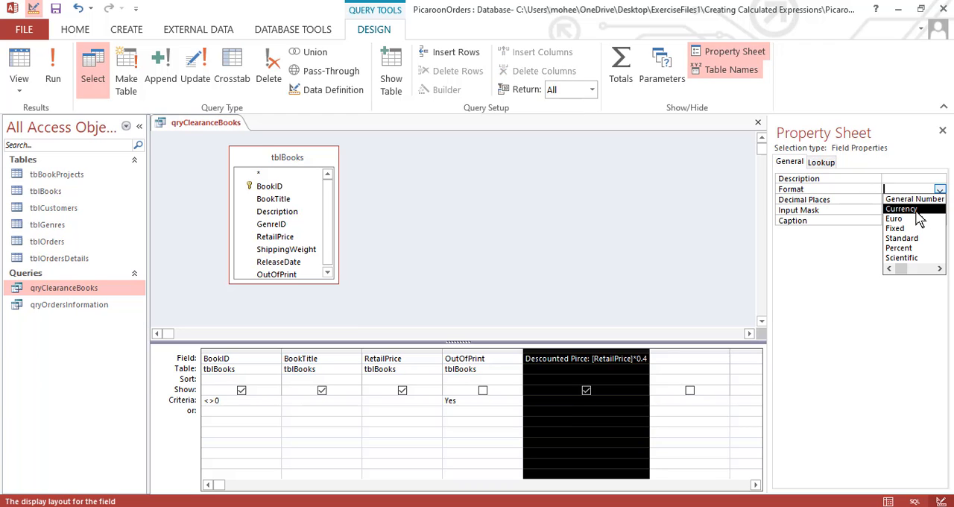
{"action": "left_click", "coordinate": [915, 209]}
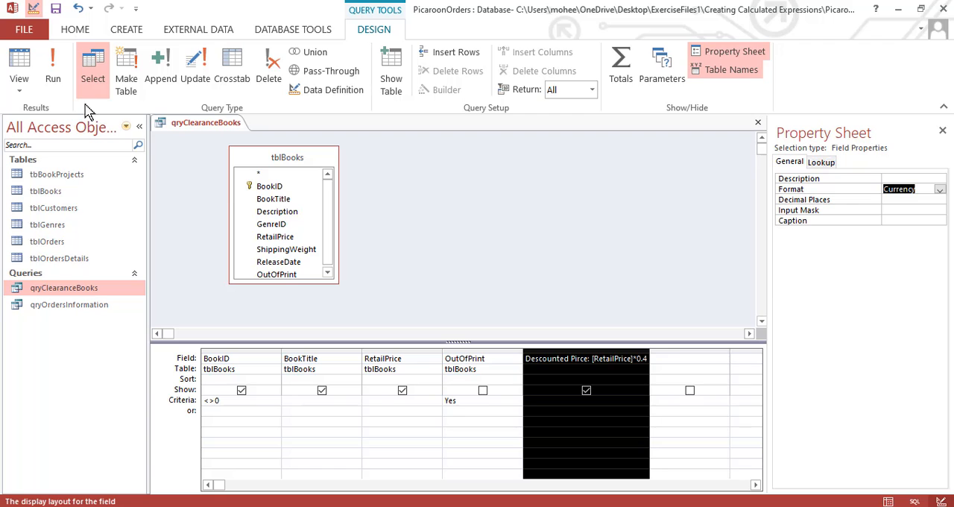
Run qryClearanceBooks and check the formatted values in the Descounted Pirce column
{"action": "left_click", "coordinate": [52, 71]}
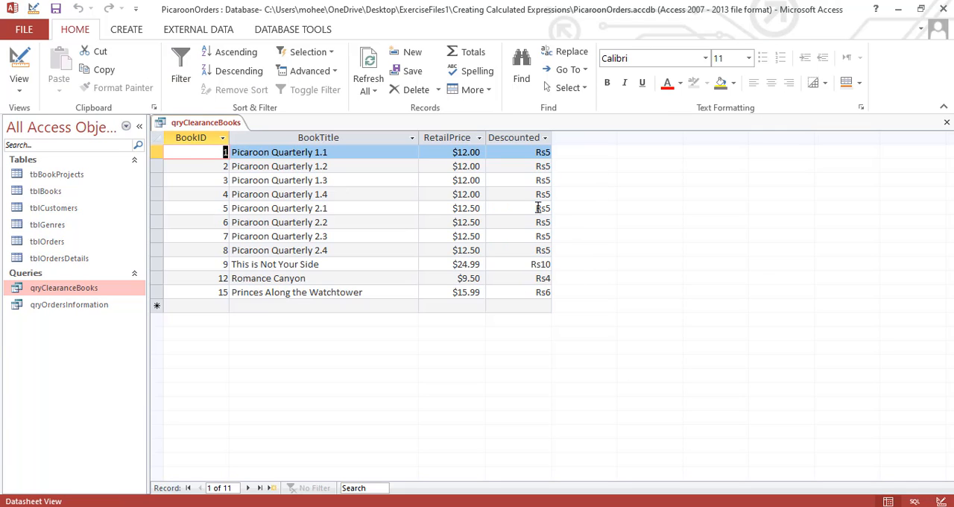
{"action": "left_click", "coordinate": [537, 154]}
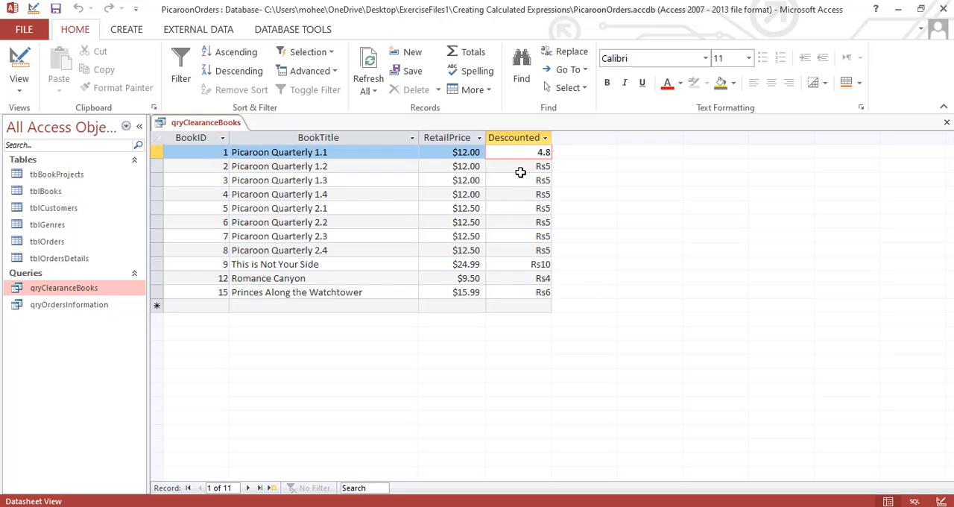
{"action": "left_click", "coordinate": [520, 170]}
{"action": "left_click", "coordinate": [526, 190]}
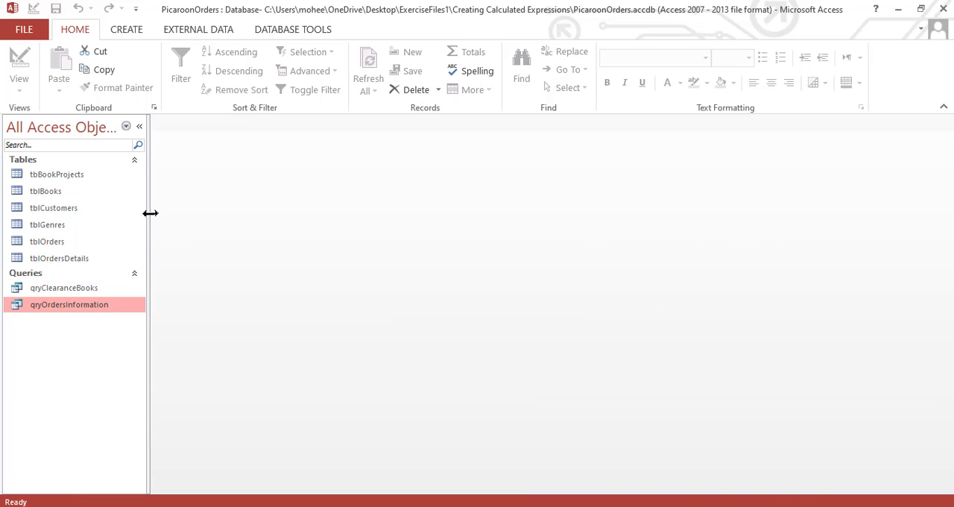
Open the PicaroonInvoice database from the Creating Calculated Expressions folder and enable its content
{"action": "left_click_drag", "start_coordinate": [150, 213], "coordinate": [160, 215]}
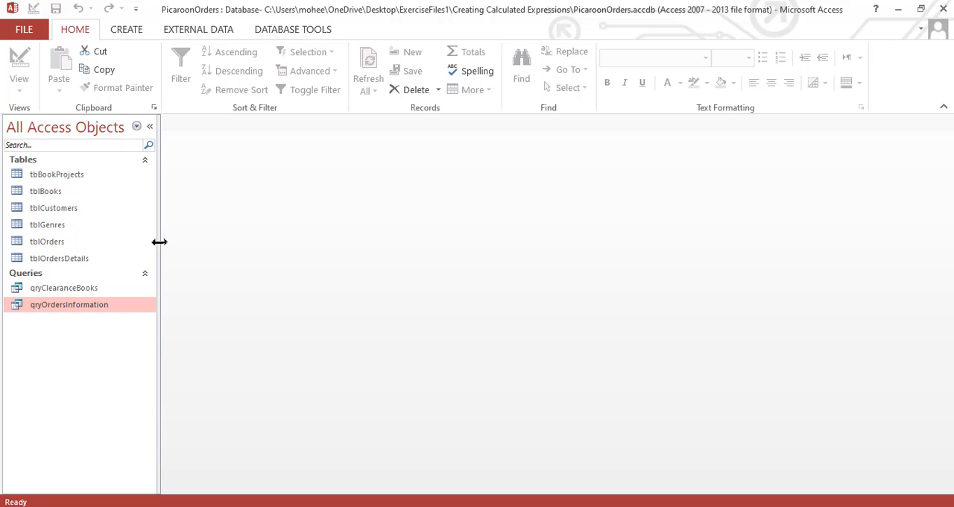
{"action": "left_click", "coordinate": [28, 31]}
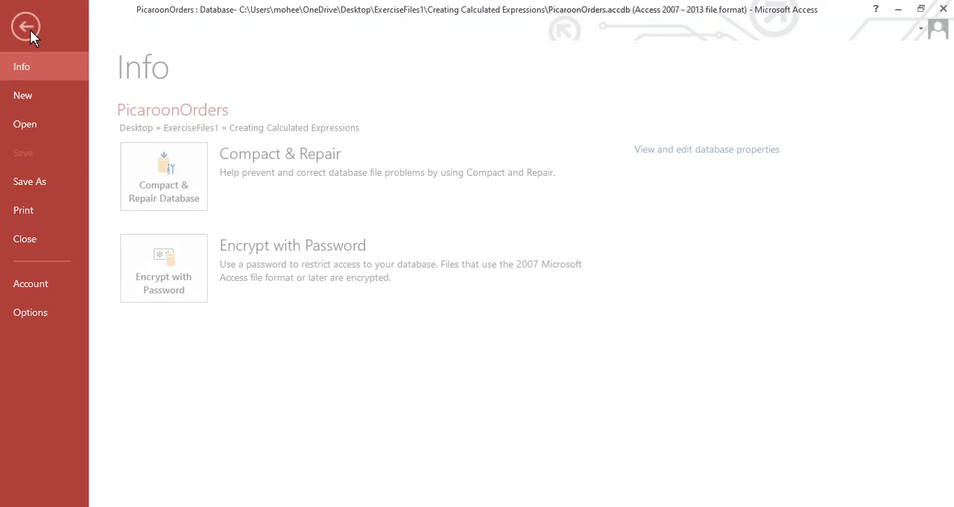
{"action": "left_click", "coordinate": [35, 128]}
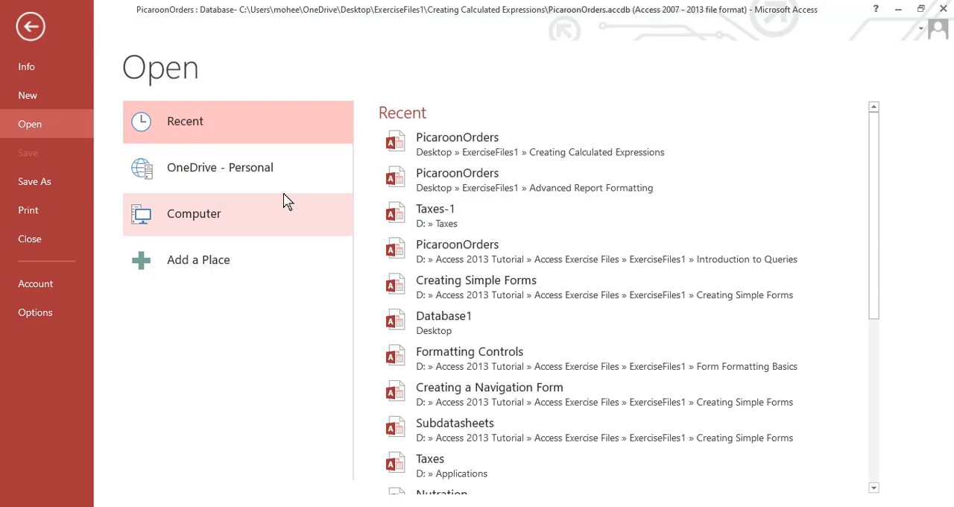
{"action": "left_click", "coordinate": [248, 219]}
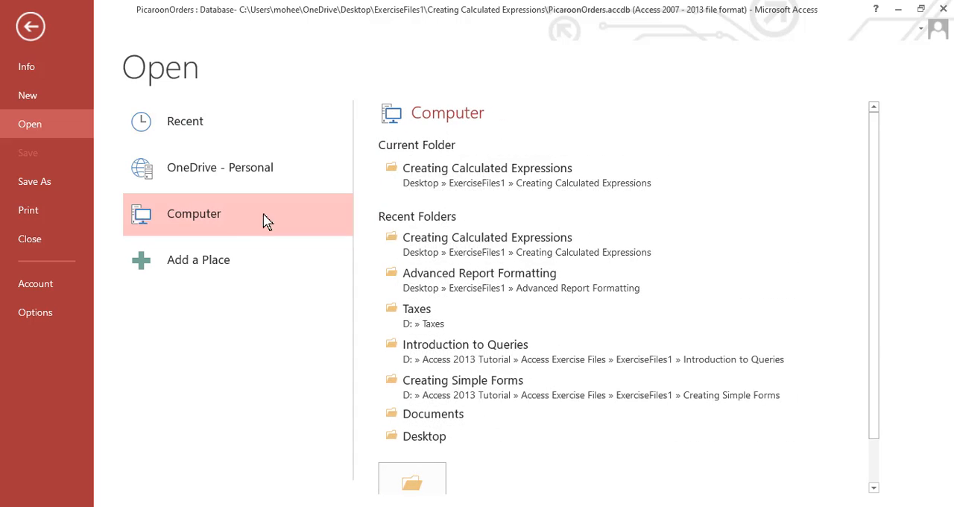
{"action": "left_click", "coordinate": [424, 170]}
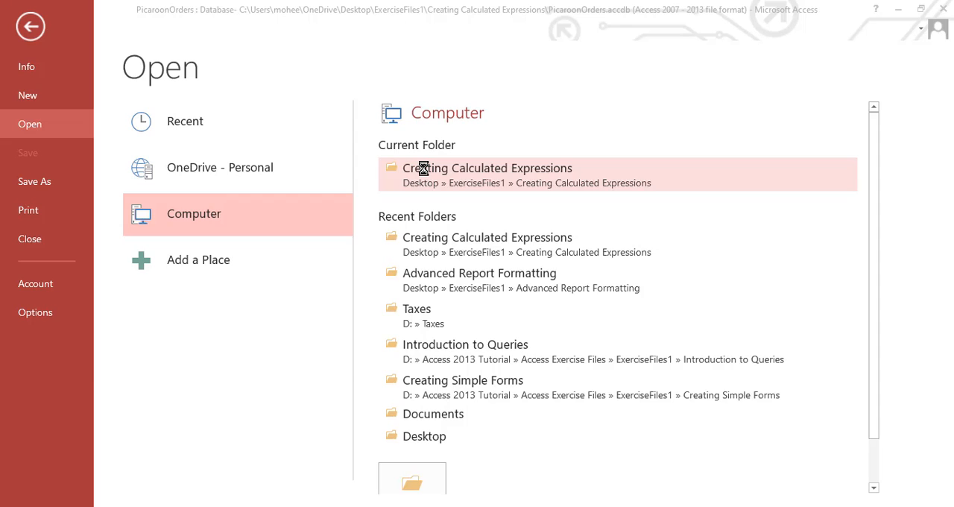
{"action": "left_click", "coordinate": [247, 150]}
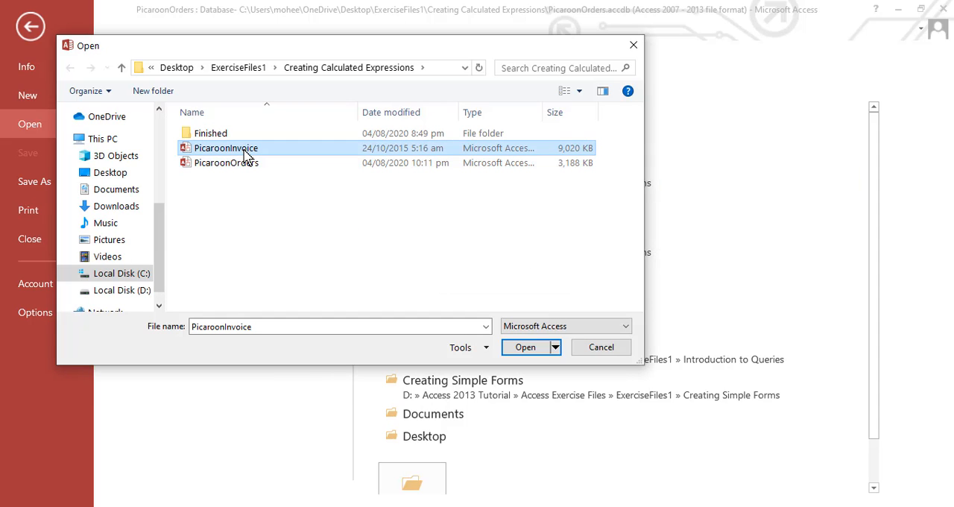
{"action": "left_click", "coordinate": [533, 349]}
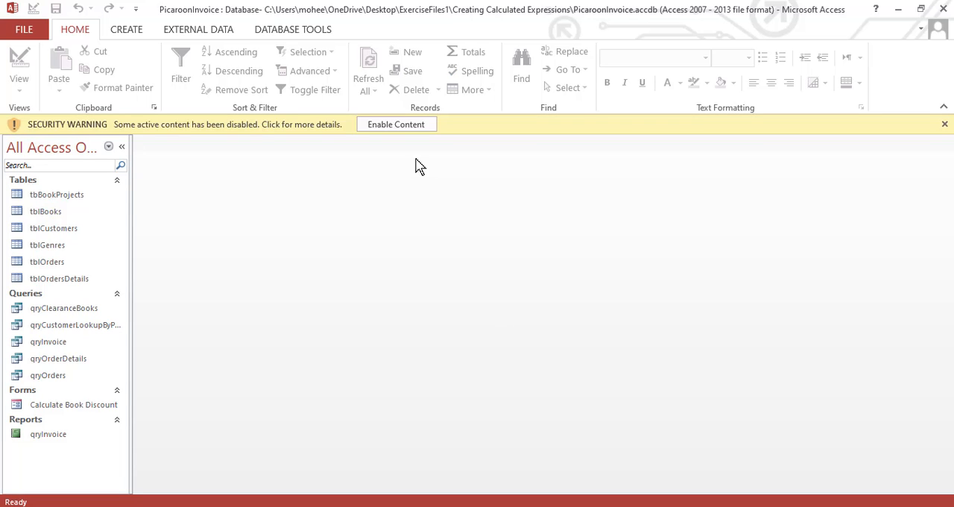
{"action": "left_click", "coordinate": [414, 127]}
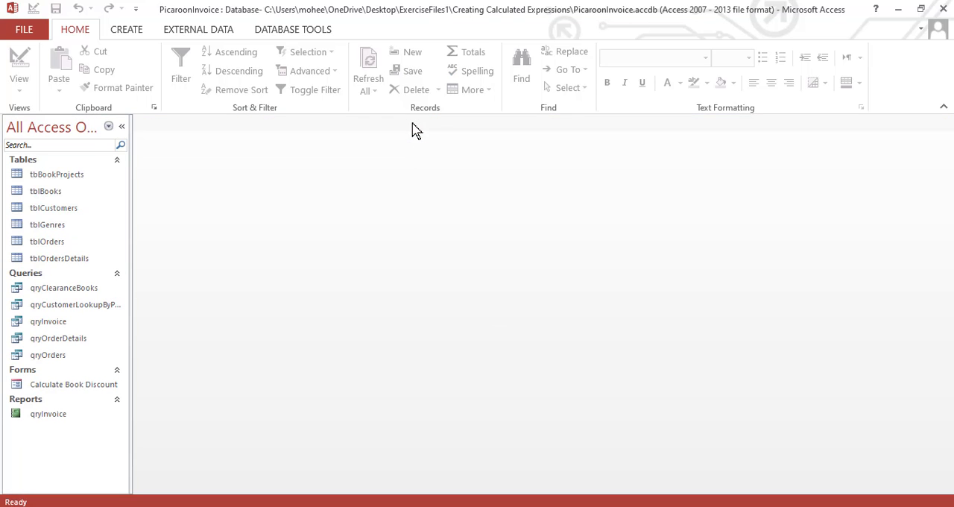
Open the Calculate Book Discount form and switch it to Design View
{"action": "double_click", "coordinate": [100, 391]}
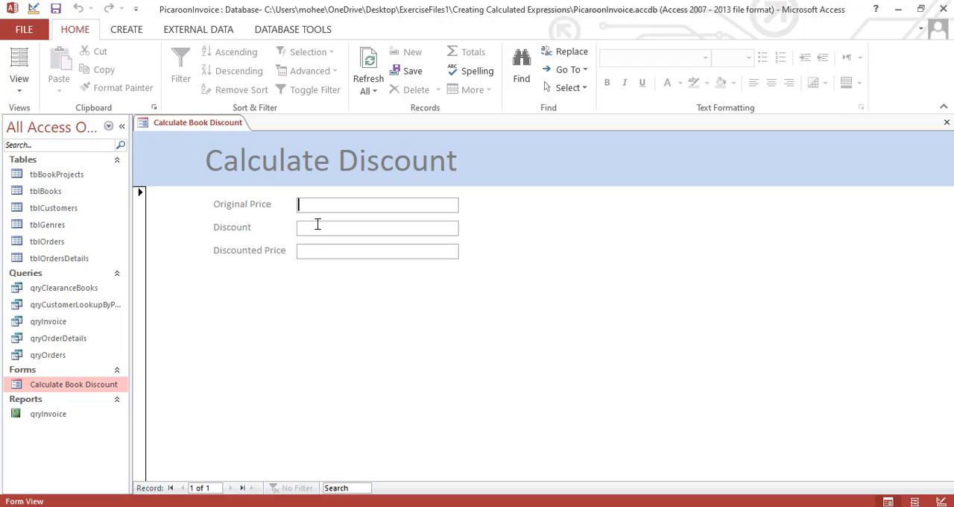
{"action": "left_click", "coordinate": [28, 95]}
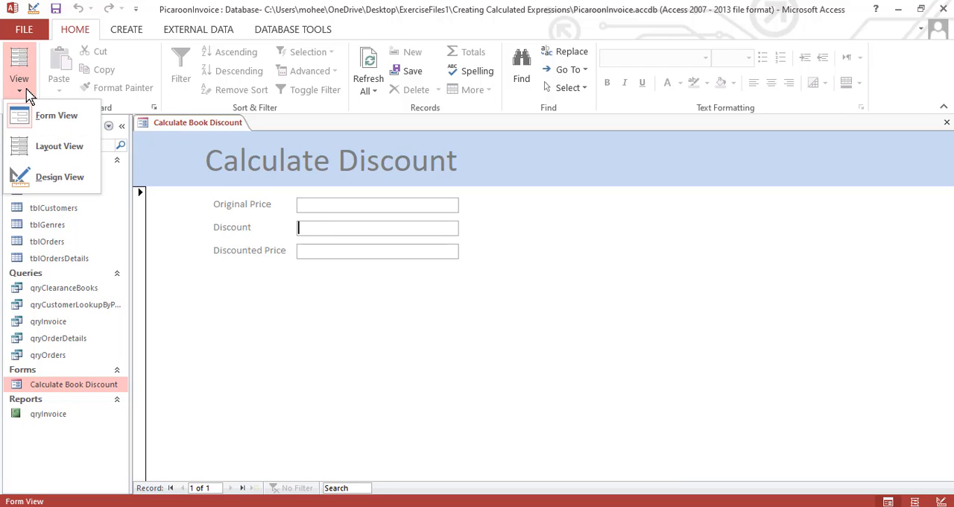
{"action": "left_click", "coordinate": [51, 190]}
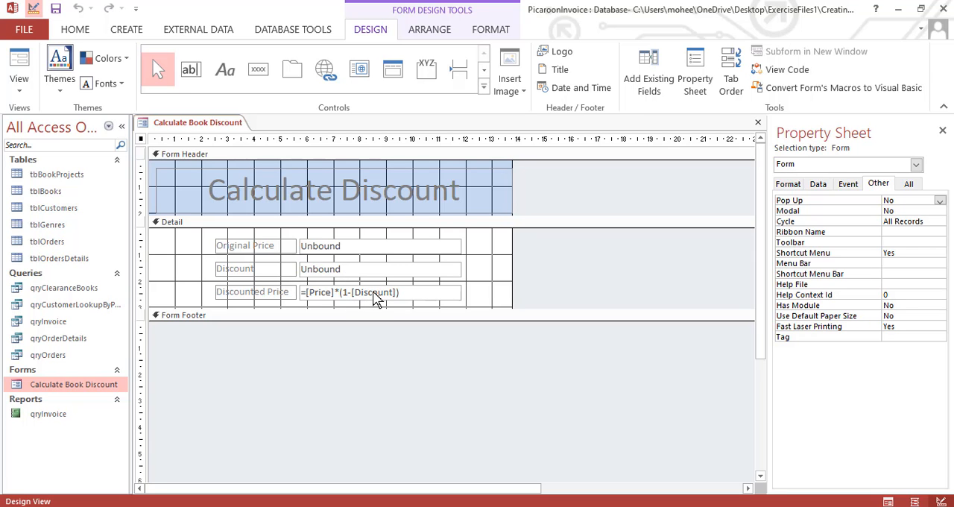
Examine the Discounted Price text box's expression in the Expression Builder and accept it as it is
{"action": "left_click", "coordinate": [374, 293]}
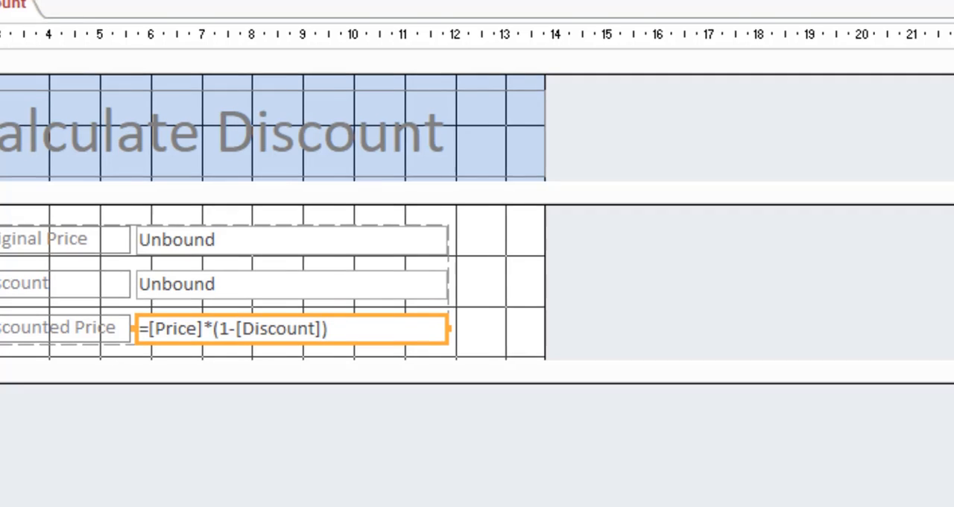
{"action": "key", "text": "ctrl+F2"}
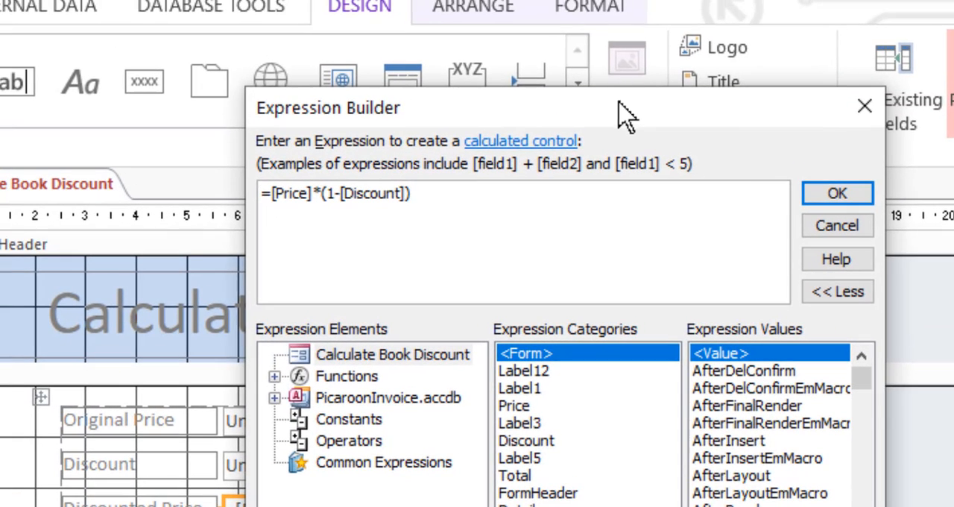
{"action": "left_click_drag", "start_coordinate": [619, 117], "coordinate": [874, 136]}
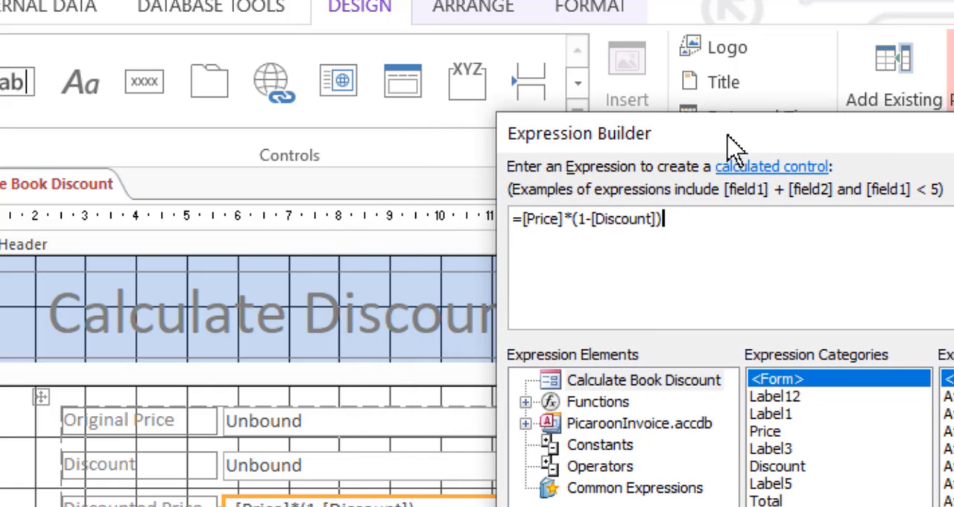
{"action": "left_click_drag", "start_coordinate": [729, 137], "coordinate": [804, 120]}
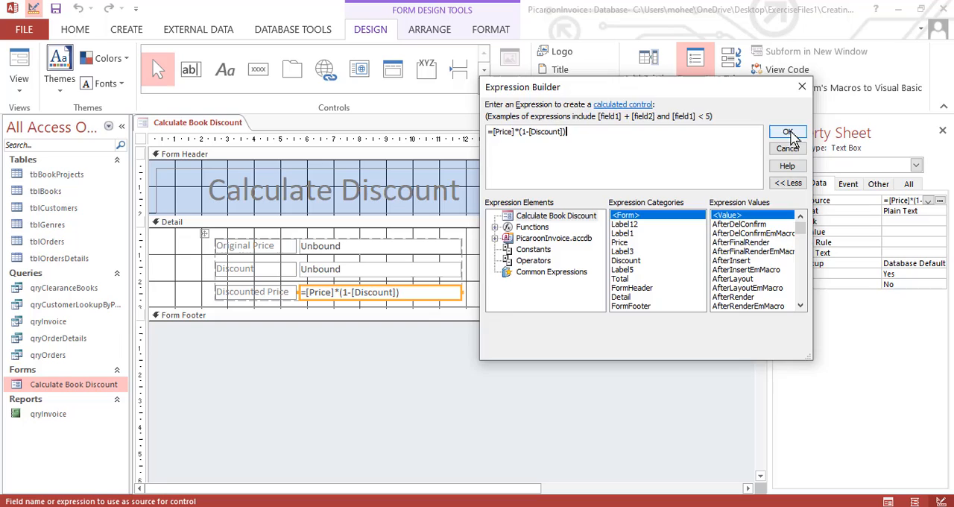
{"action": "left_click", "coordinate": [789, 133]}
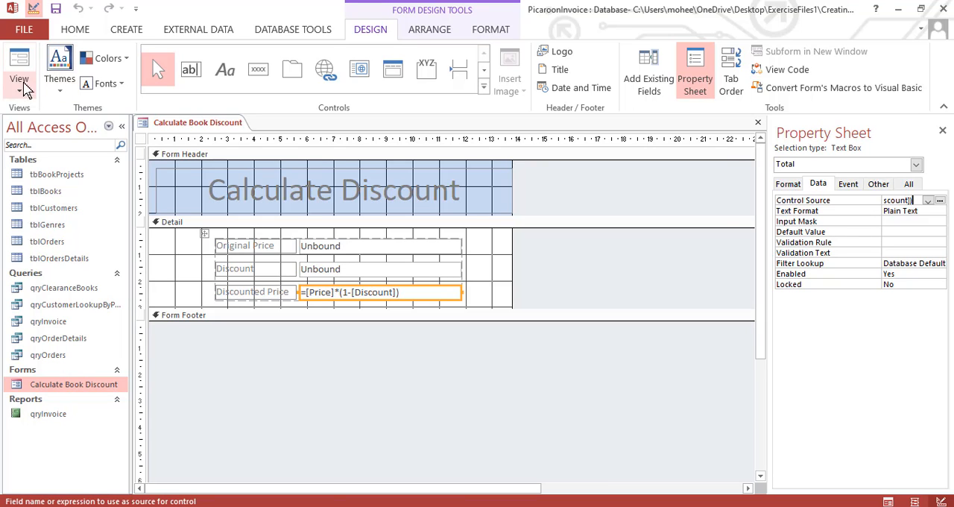
Test the form in Form View with an Original Price of 200 and a Discount of 20%, and close it without saving
{"action": "left_click", "coordinate": [22, 67]}
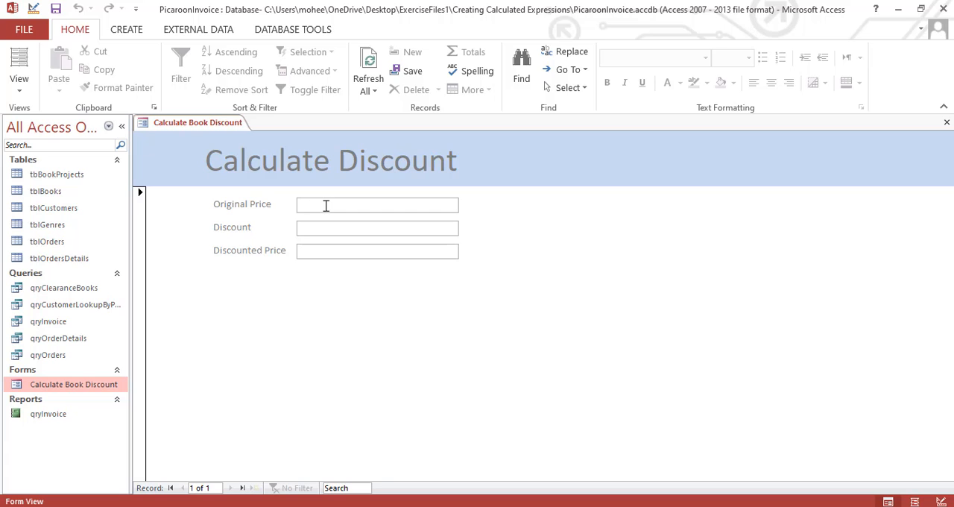
{"action": "type", "text": "200"}
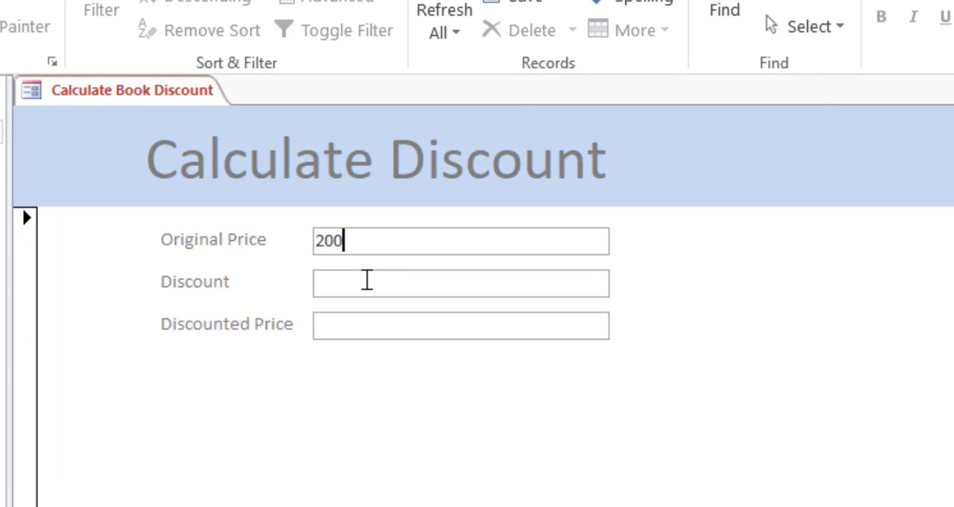
{"action": "left_click", "coordinate": [367, 279]}
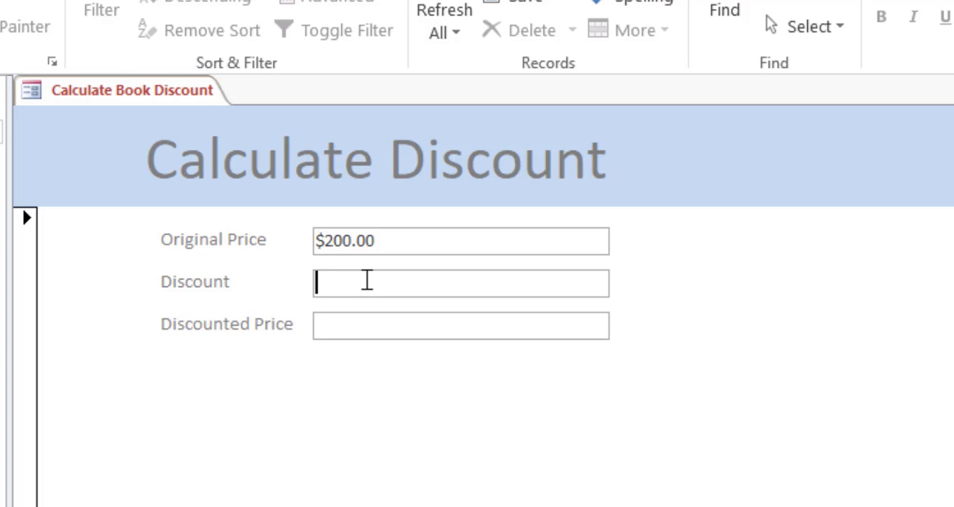
{"action": "type", "text": "20"}
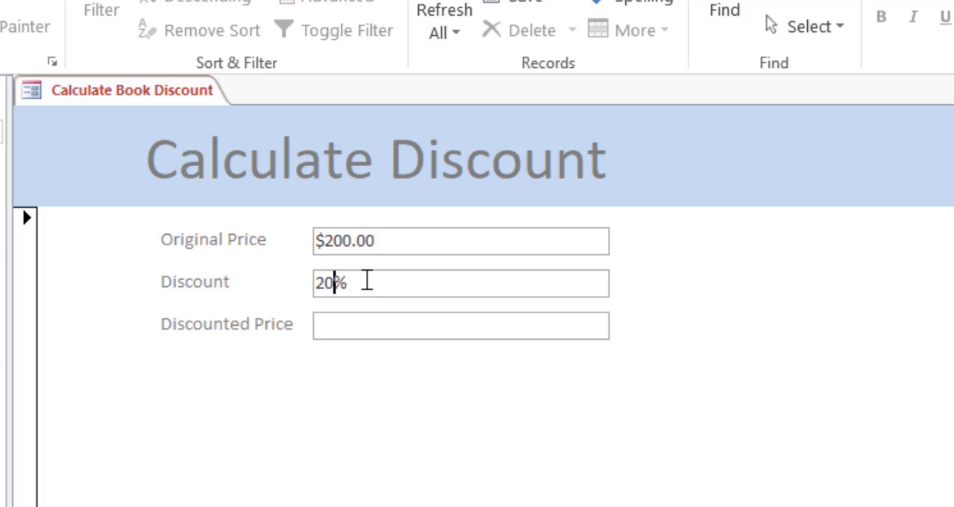
{"action": "left_click", "coordinate": [373, 329]}
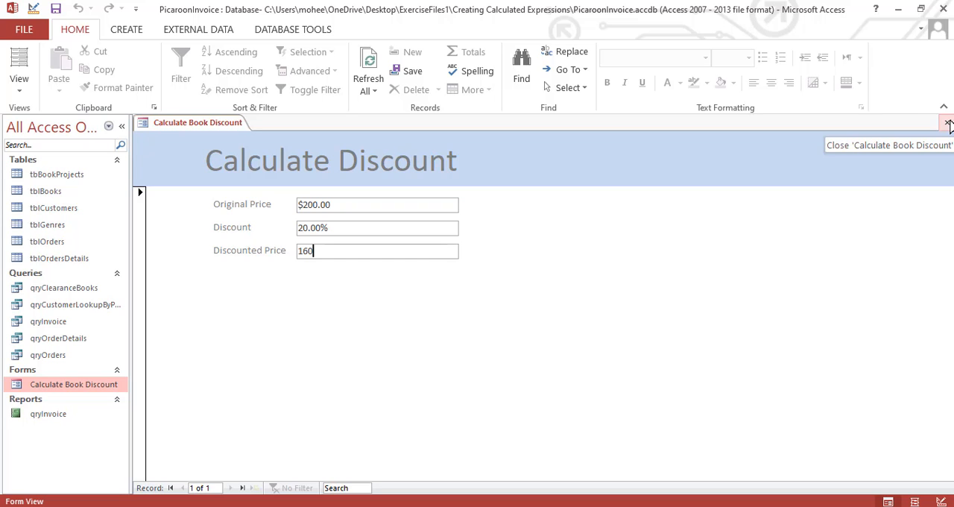
{"action": "left_click", "coordinate": [948, 123]}
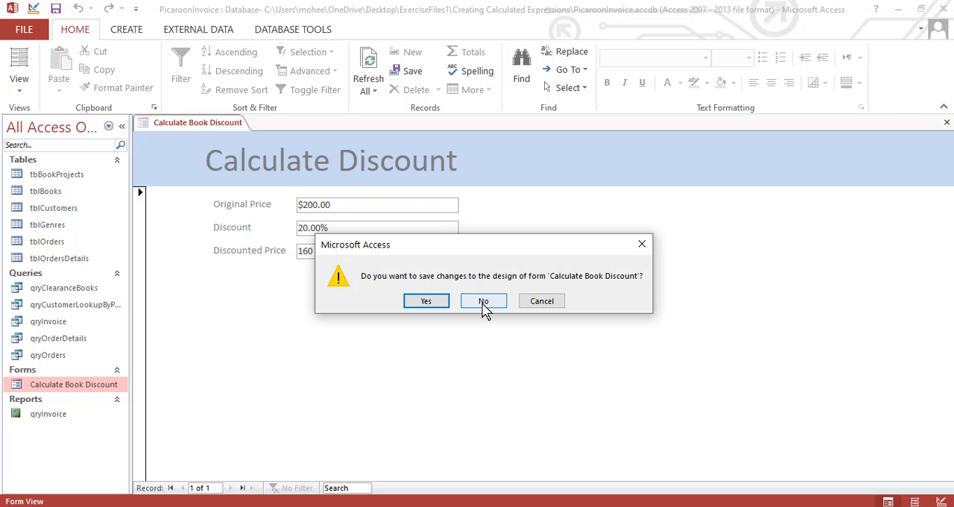
{"action": "left_click", "coordinate": [484, 302]}
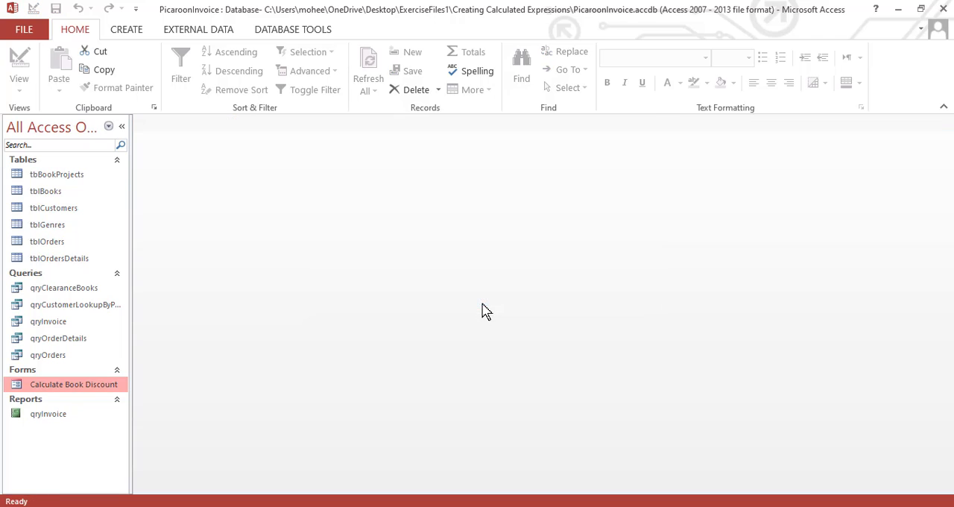
Open the qryInvoice report and view the invoice down to its order total
{"action": "left_click", "coordinate": [63, 416]}
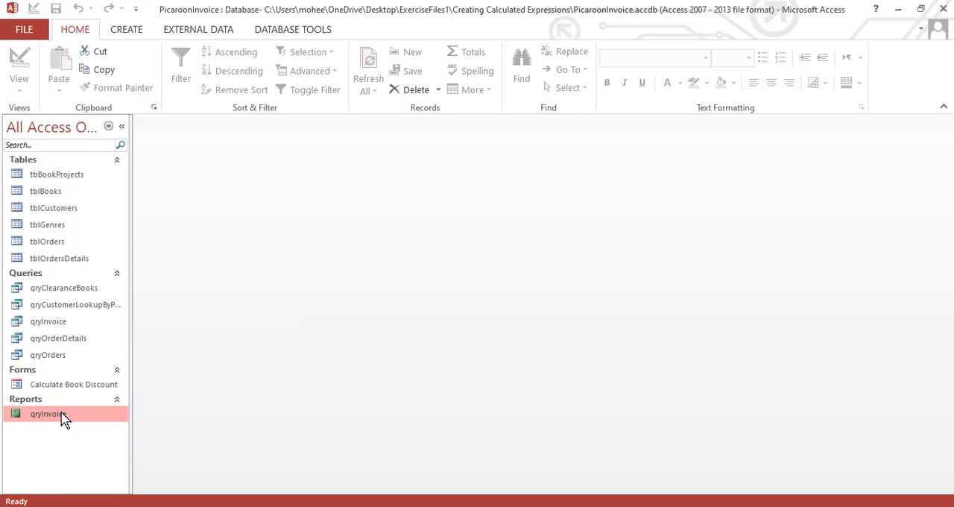
{"action": "double_click", "coordinate": [63, 416]}
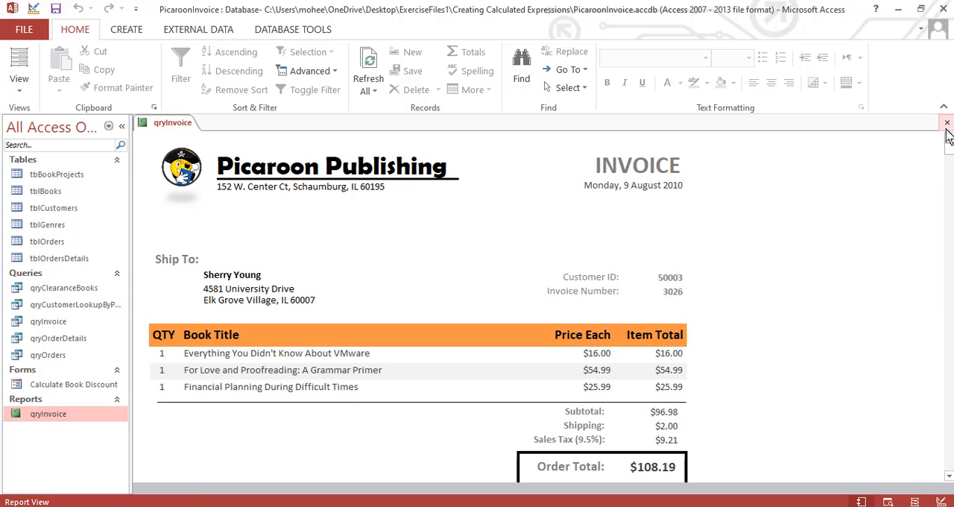
{"action": "left_click", "coordinate": [949, 476]}
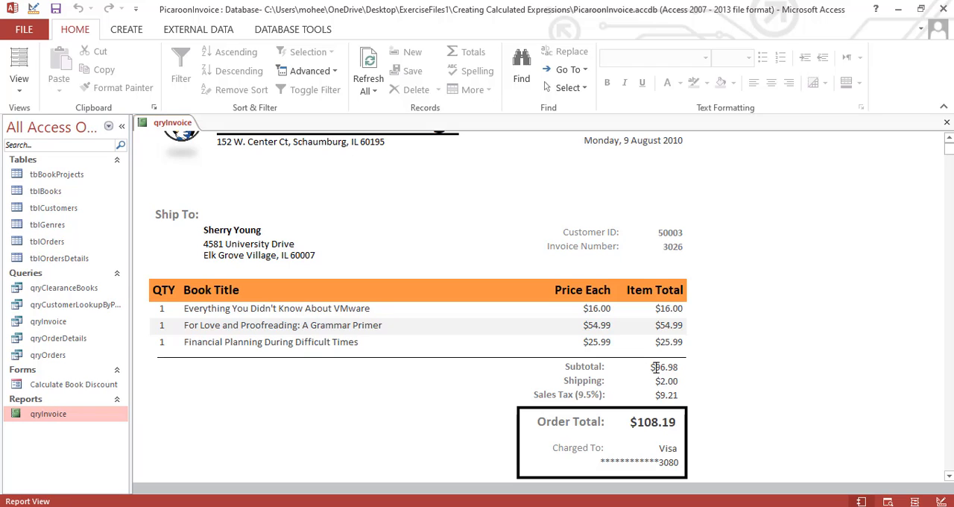
Switch the qryInvoice report to Design View and examine its sections from the page header down to the CustID Footer's calculated controls
{"action": "left_click", "coordinate": [21, 90]}
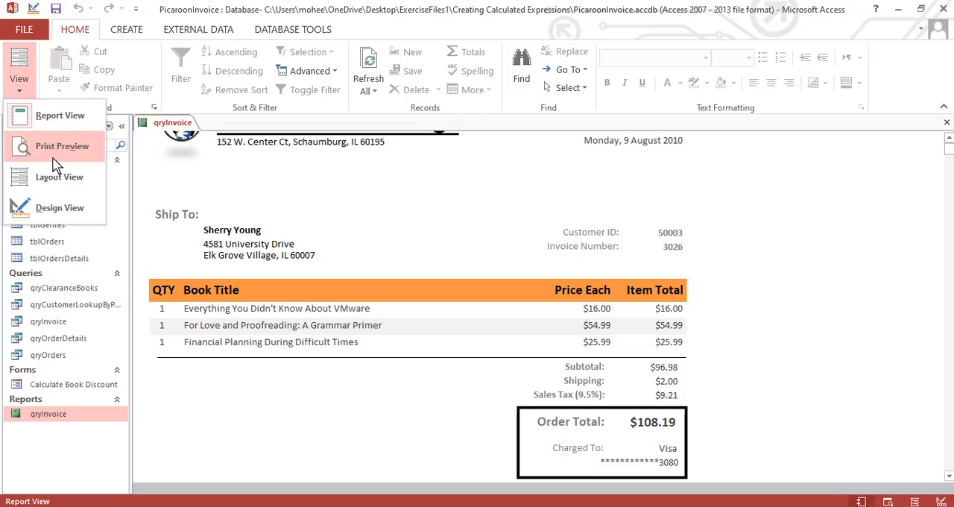
{"action": "left_click", "coordinate": [58, 208]}
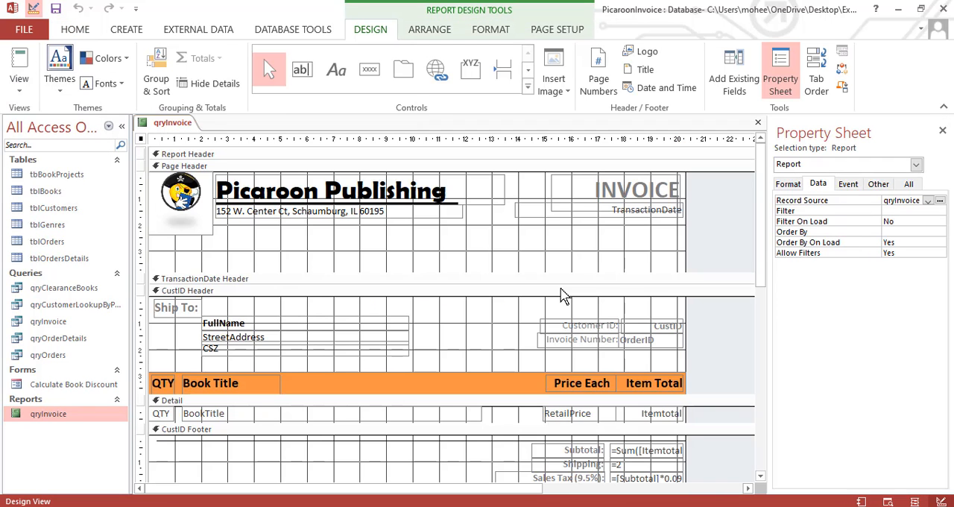
{"action": "left_click_drag", "start_coordinate": [757, 215], "coordinate": [758, 221]}
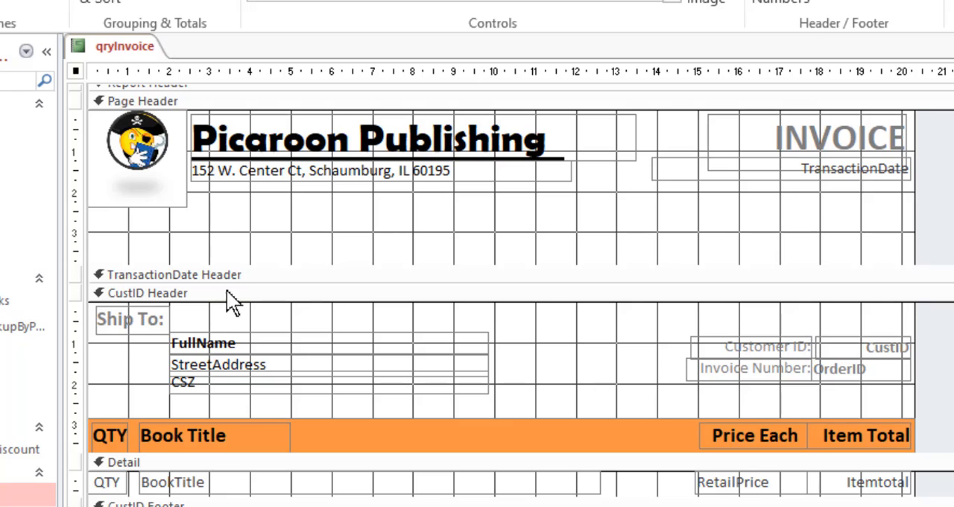
{"action": "scroll", "coordinate": [511, 295], "scroll_direction": "down", "scroll_amount": 2}
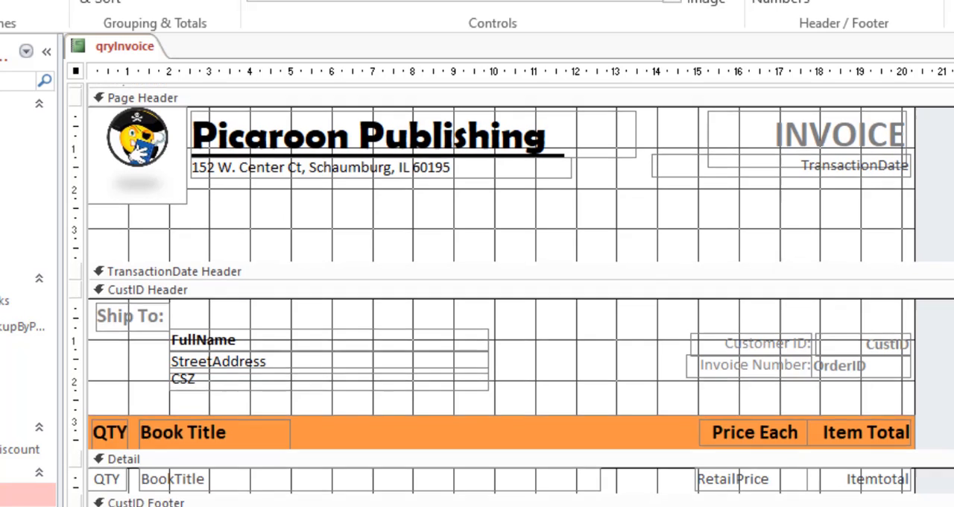
{"action": "scroll", "coordinate": [511, 295], "scroll_direction": "down", "scroll_amount": 2}
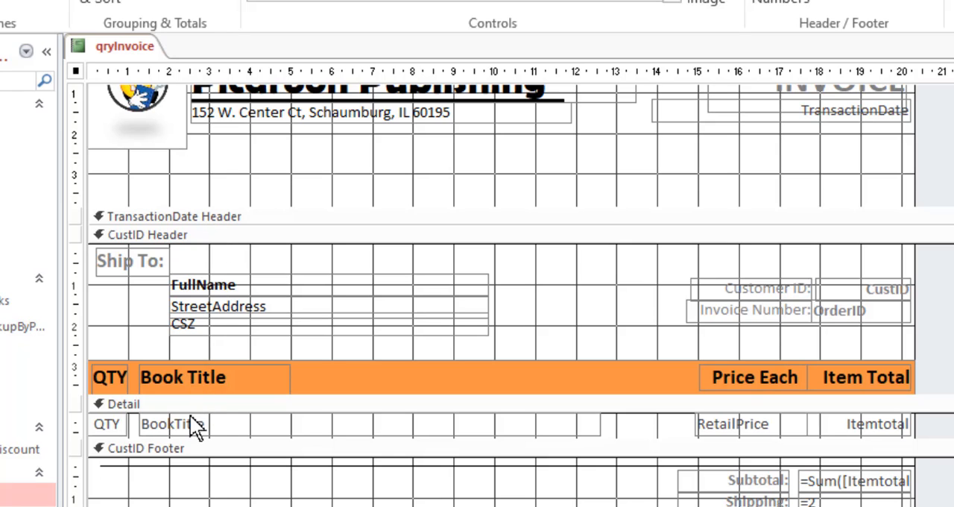
{"action": "scroll", "coordinate": [500, 298], "scroll_direction": "down", "scroll_amount": 1}
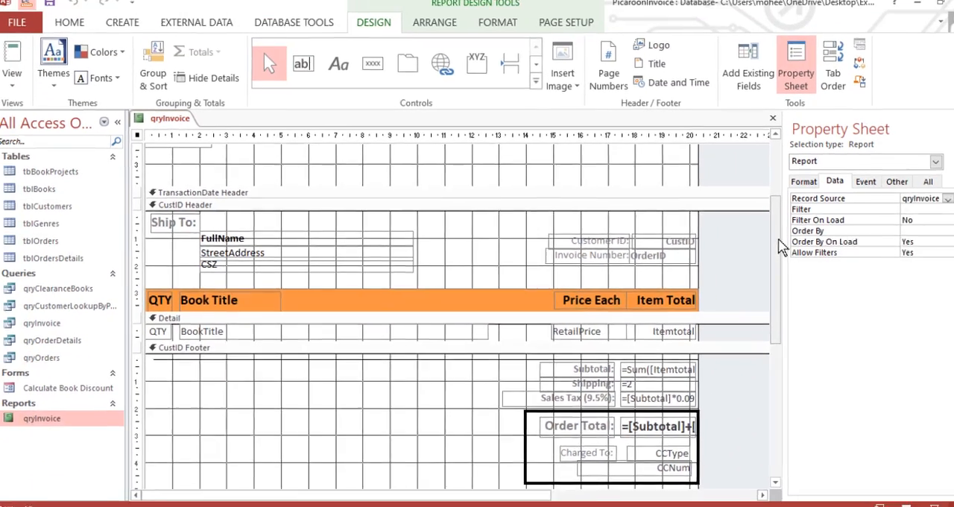
{"action": "left_click_drag", "start_coordinate": [779, 239], "coordinate": [780, 281]}
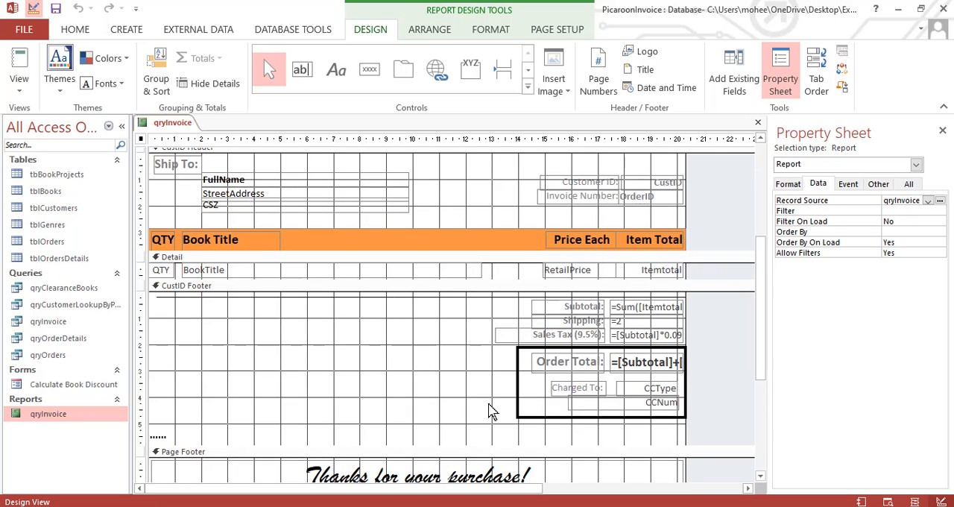
{"action": "left_click_drag", "start_coordinate": [763, 239], "coordinate": [767, 262]}
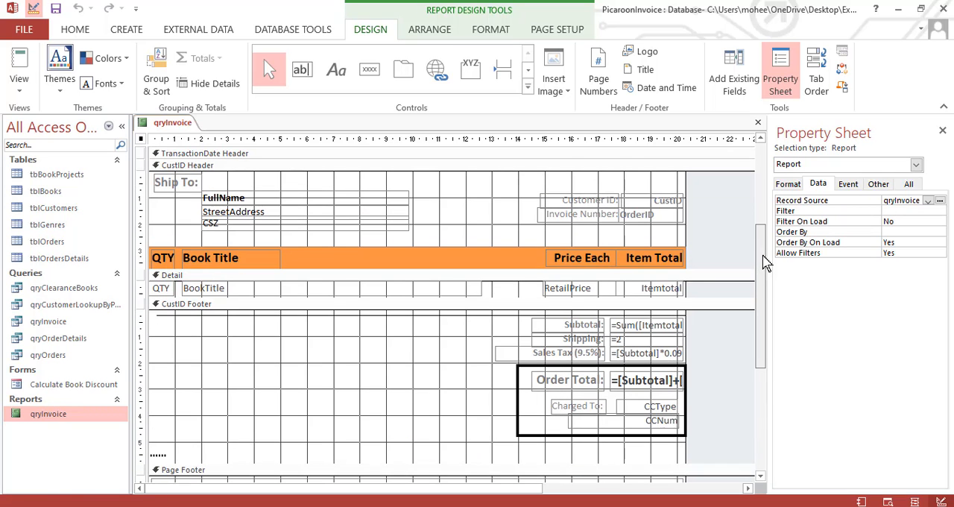
Examine the Subtotal text box's expression in the Expression Builder and close the builder without changing it
{"action": "left_click", "coordinate": [637, 328]}
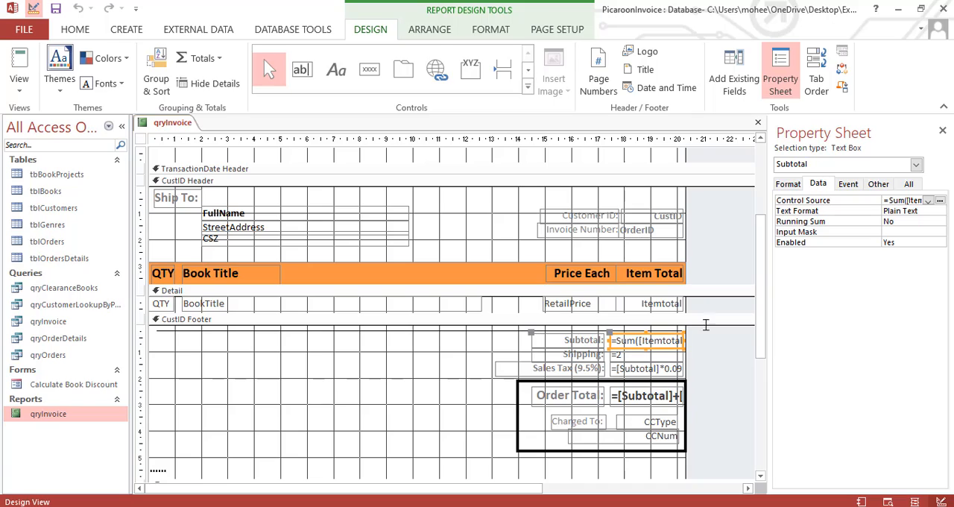
{"action": "left_click", "coordinate": [940, 201]}
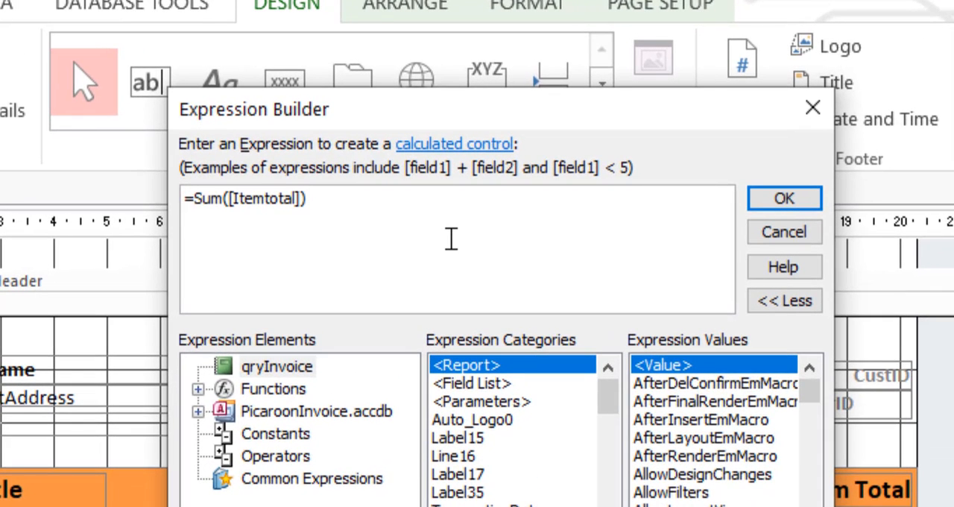
{"action": "left_click_drag", "start_coordinate": [480, 112], "coordinate": [486, 59]}
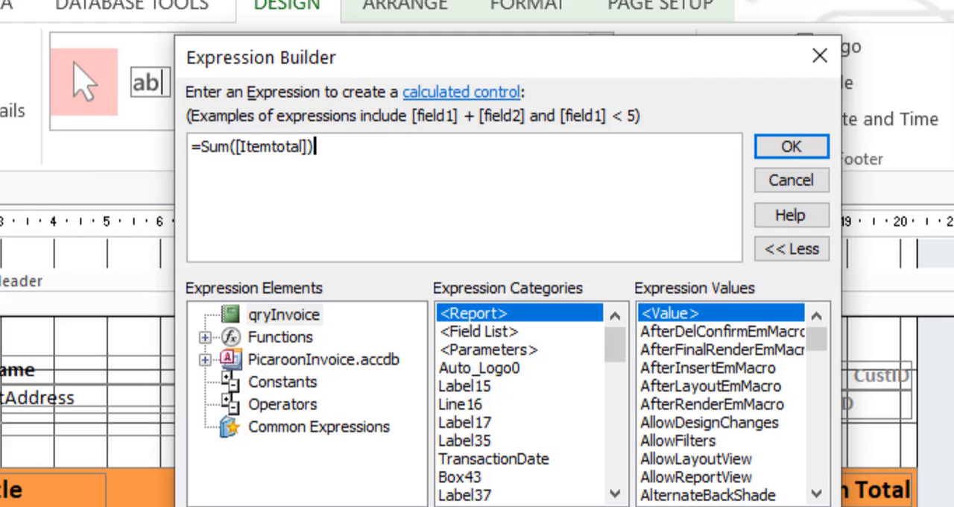
{"action": "left_click_drag", "start_coordinate": [665, 59], "coordinate": [410, 26]}
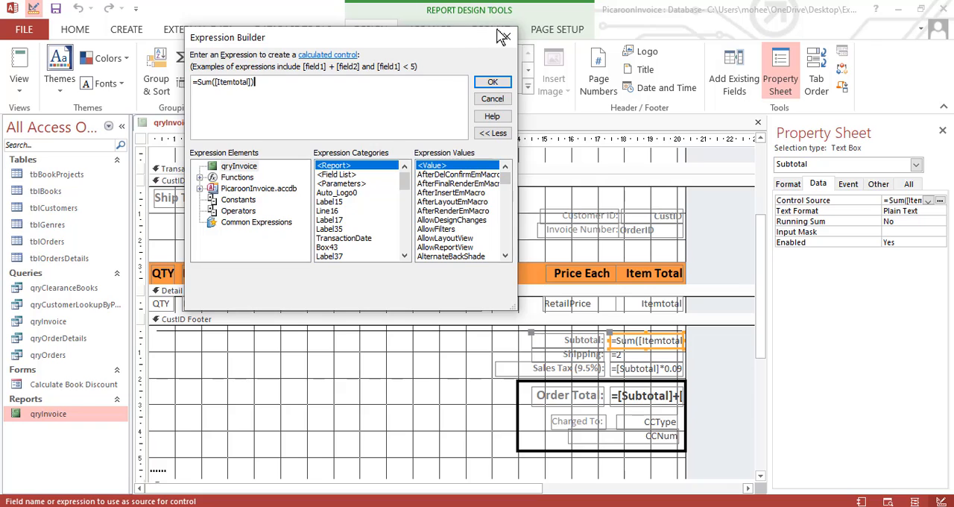
{"action": "left_click", "coordinate": [504, 36]}
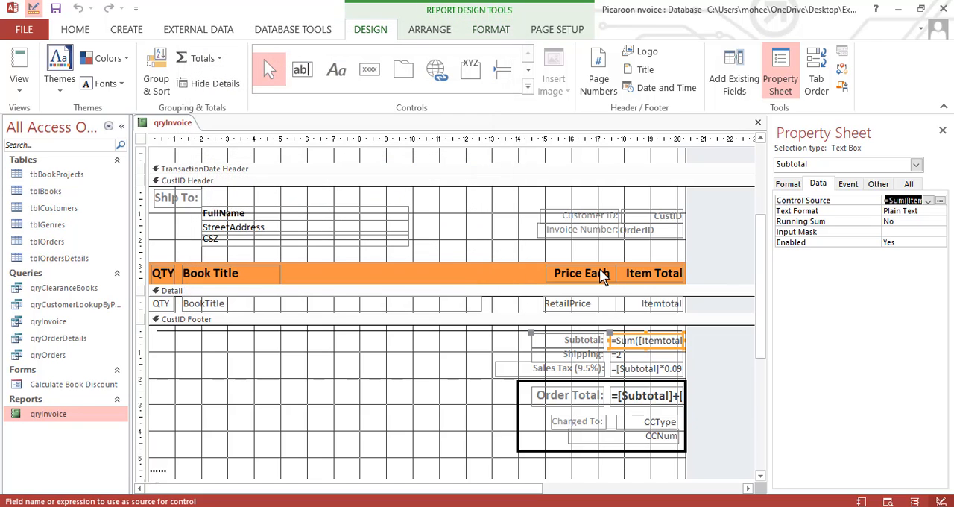
Re-enter =2 as the expression in the Shipping text box of the CustID Footer
{"action": "left_click", "coordinate": [658, 356]}
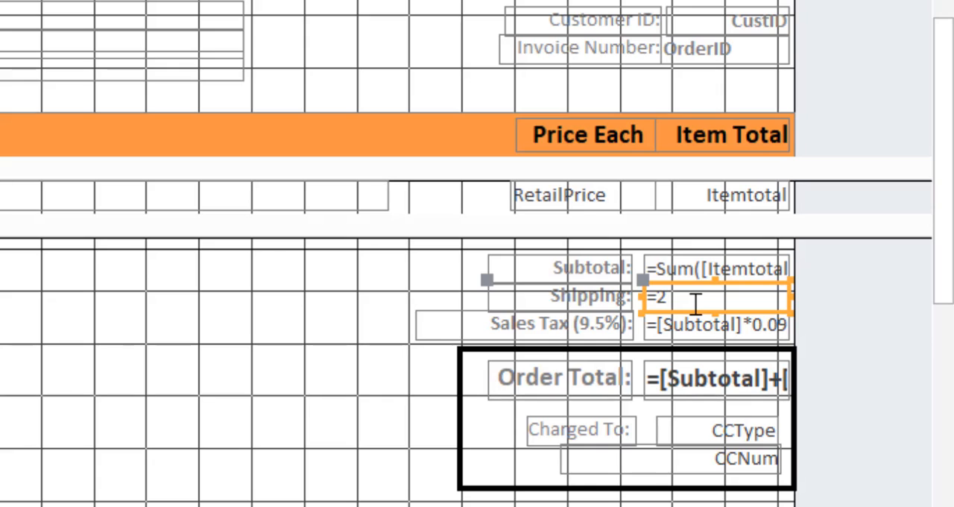
{"action": "left_click", "coordinate": [695, 303]}
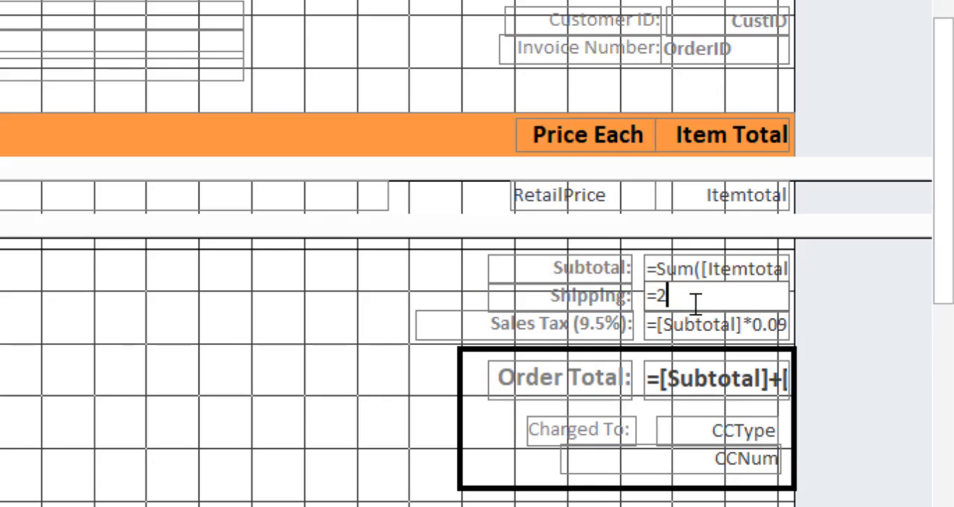
{"action": "key", "text": "BackSpace"}
{"action": "key", "text": "BackSpace"}
{"action": "type", "text": "=2"}
Examine the Sales Tax text box's expression in the Expression Builder and accept it as it is
{"action": "left_click", "coordinate": [689, 322]}
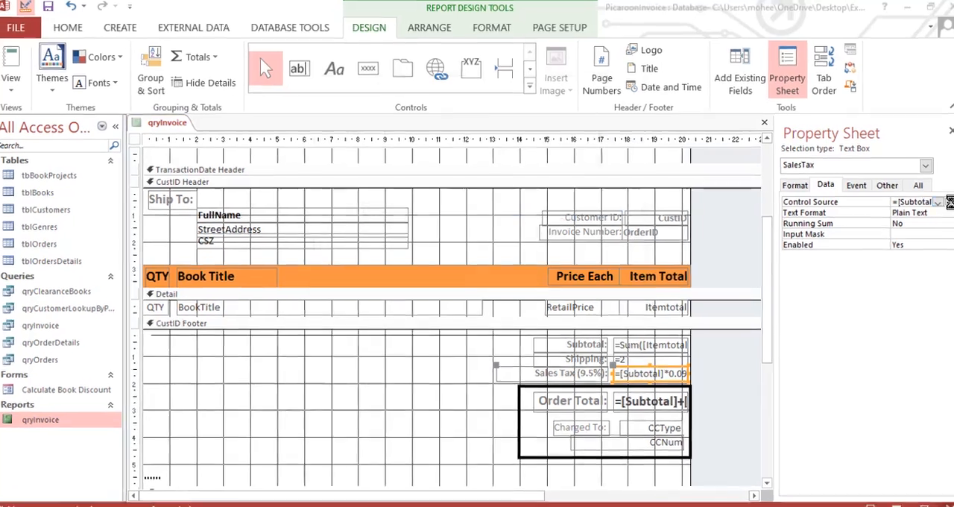
{"action": "left_click", "coordinate": [941, 201]}
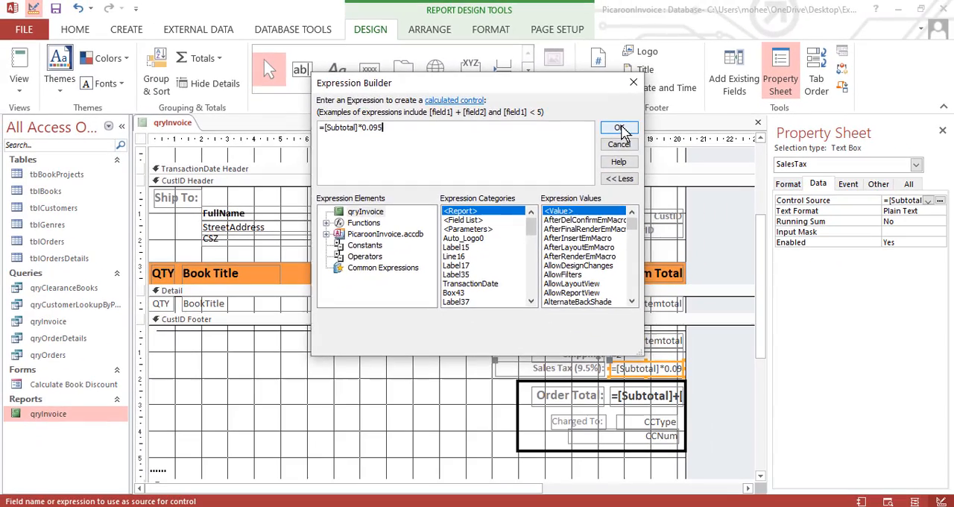
{"action": "left_click", "coordinate": [799, 136]}
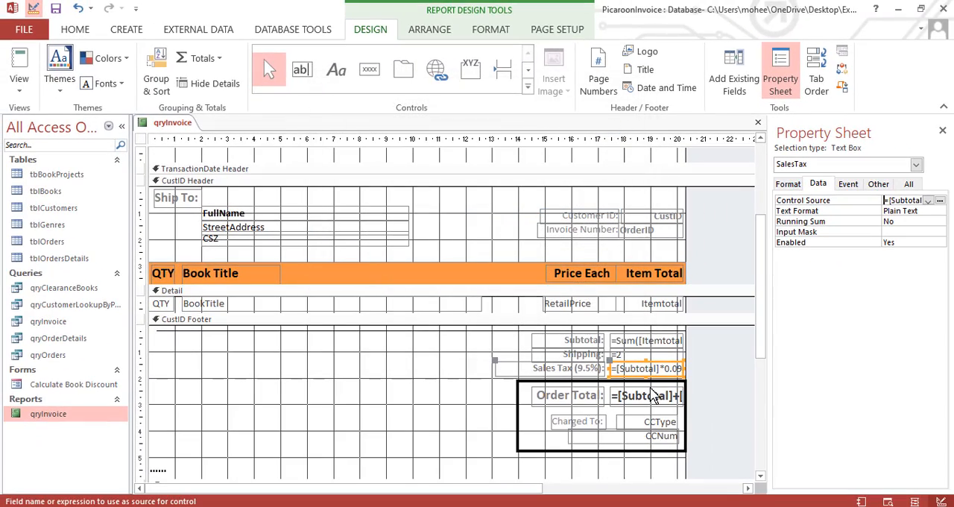
Examine the Order Total text box's expression in the Expression Builder and close the builder without changing it
{"action": "left_click", "coordinate": [651, 396]}
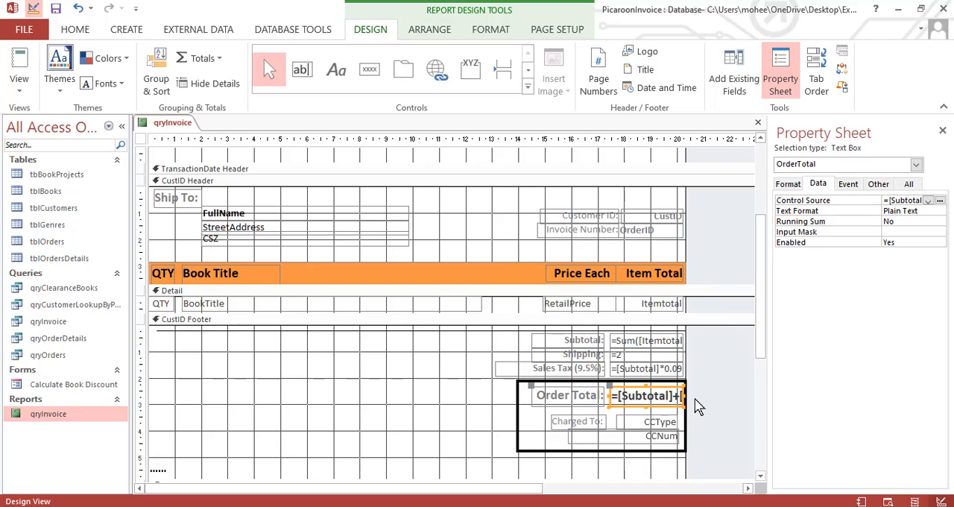
{"action": "left_click", "coordinate": [938, 199]}
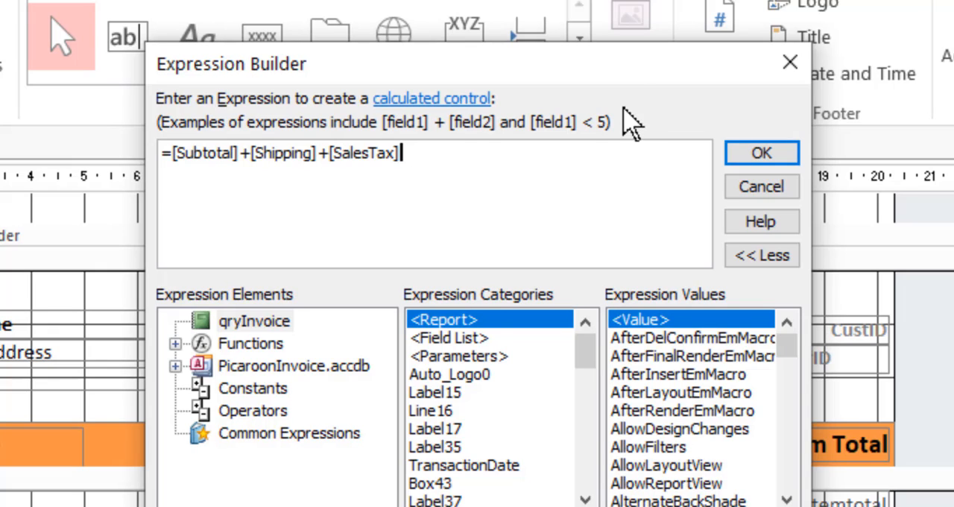
{"action": "left_click_drag", "start_coordinate": [634, 77], "coordinate": [444, 47]}
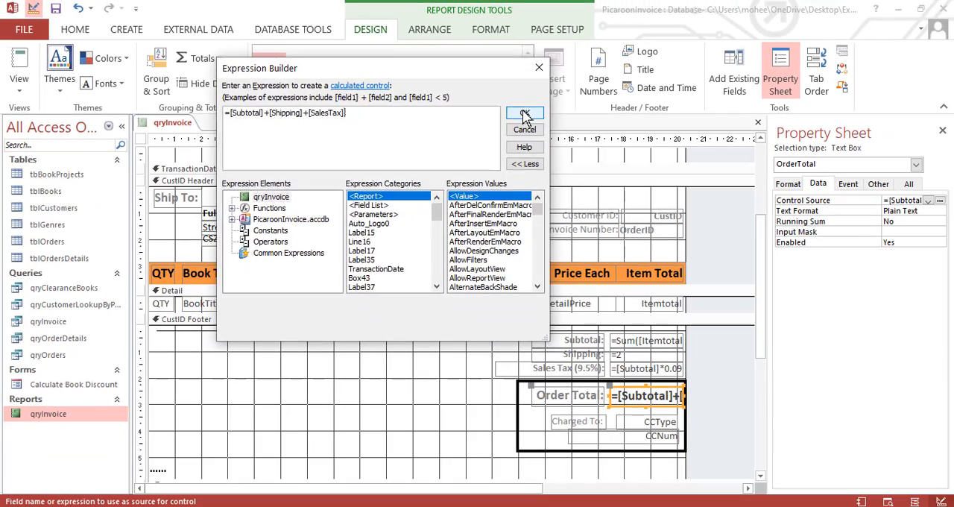
{"action": "left_click", "coordinate": [815, 199]}
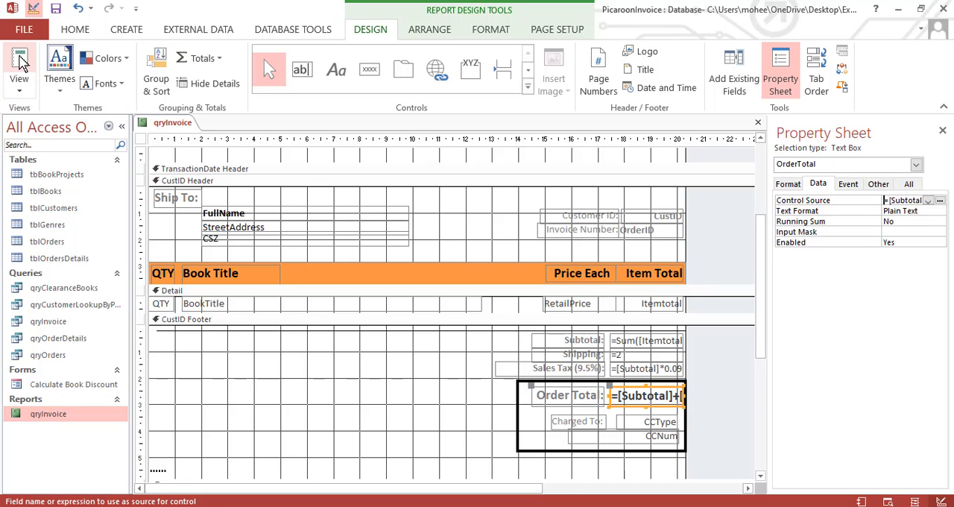
Switch the report to Report View and review the subtotal, shipping, sales tax and order total of several invoices
{"action": "left_click", "coordinate": [19, 63]}
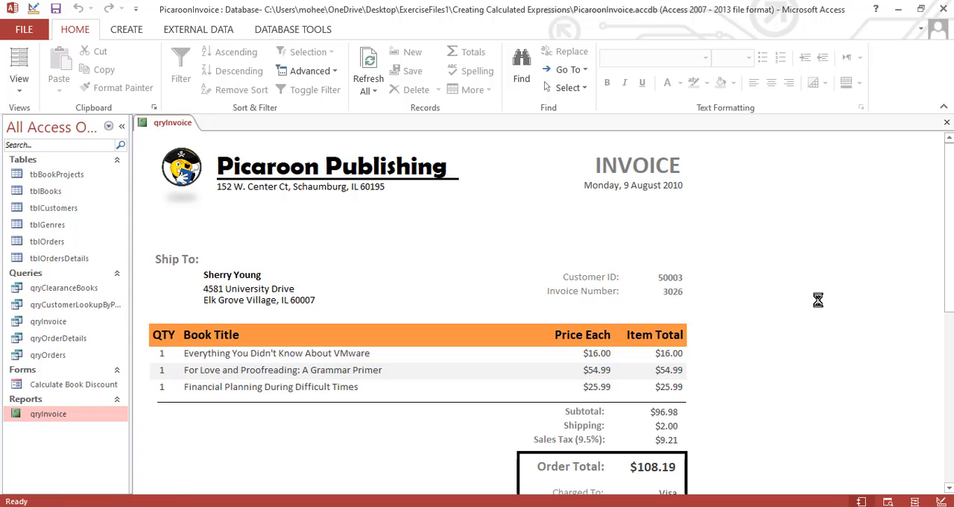
{"action": "scroll", "coordinate": [948, 155], "scroll_direction": "down", "scroll_amount": 5}
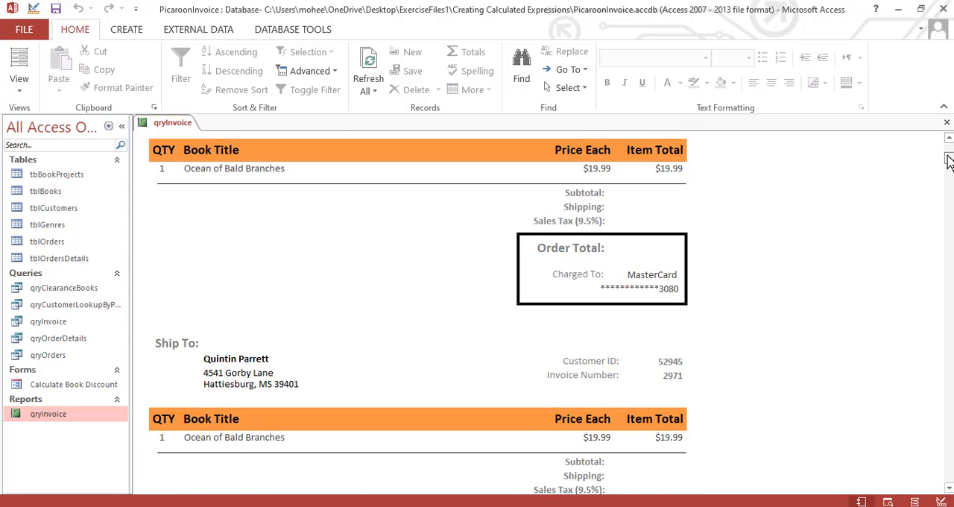
{"action": "scroll", "coordinate": [948, 154], "scroll_direction": "up", "scroll_amount": 5}
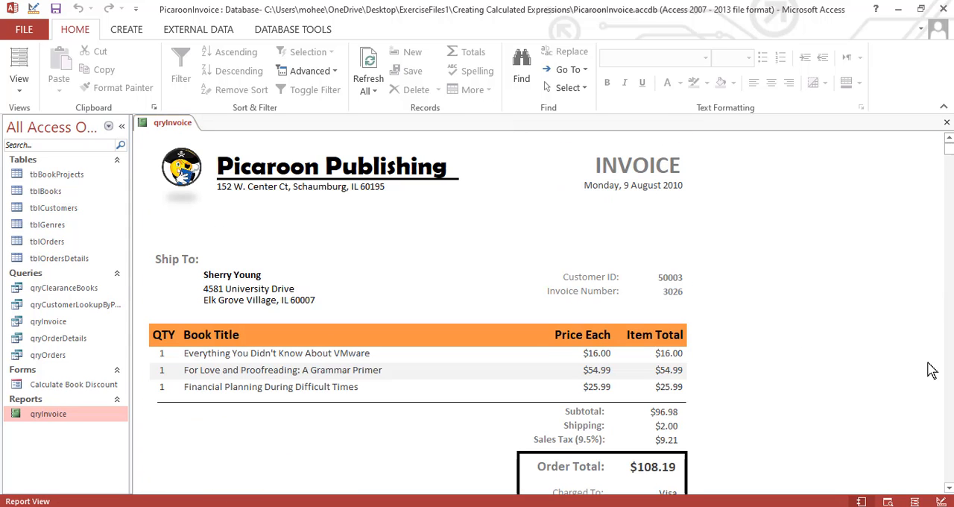
{"action": "left_click", "coordinate": [948, 488]}
{"action": "left_click_drag", "start_coordinate": [949, 489], "coordinate": [948, 489]}
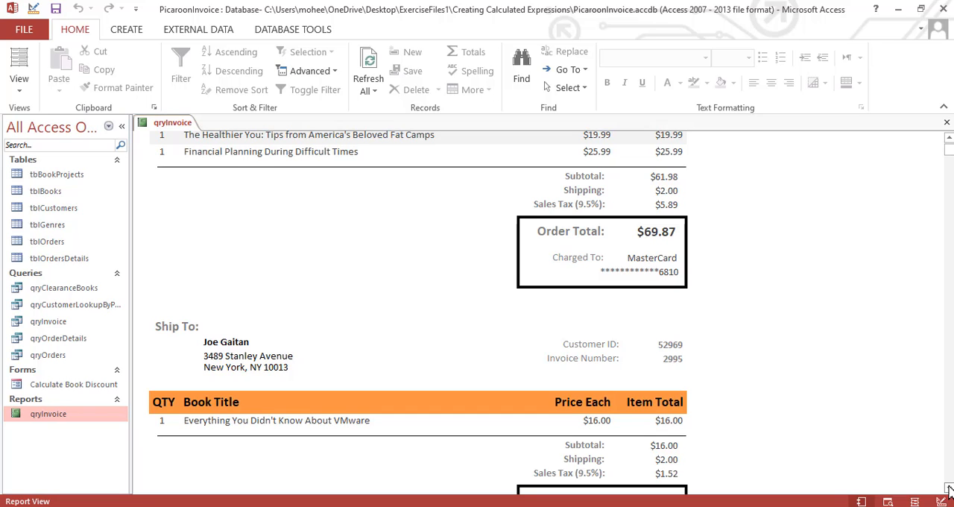
{"action": "left_click", "coordinate": [949, 139]}
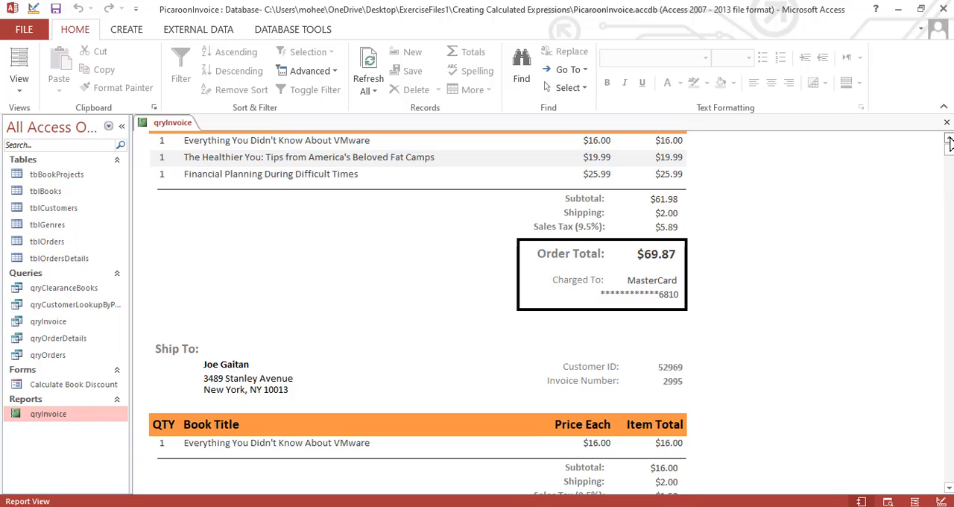
{"action": "left_click", "coordinate": [949, 140]}
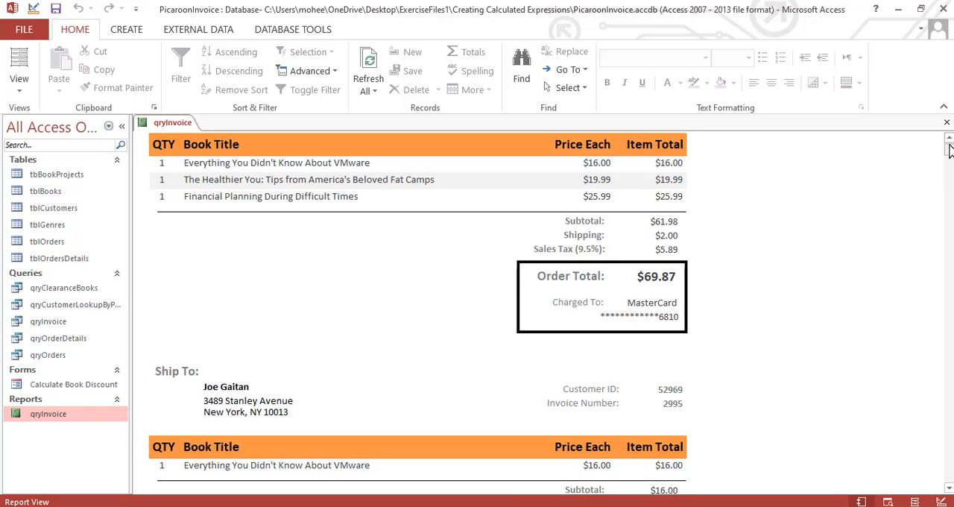
{"action": "left_click", "coordinate": [949, 140]}
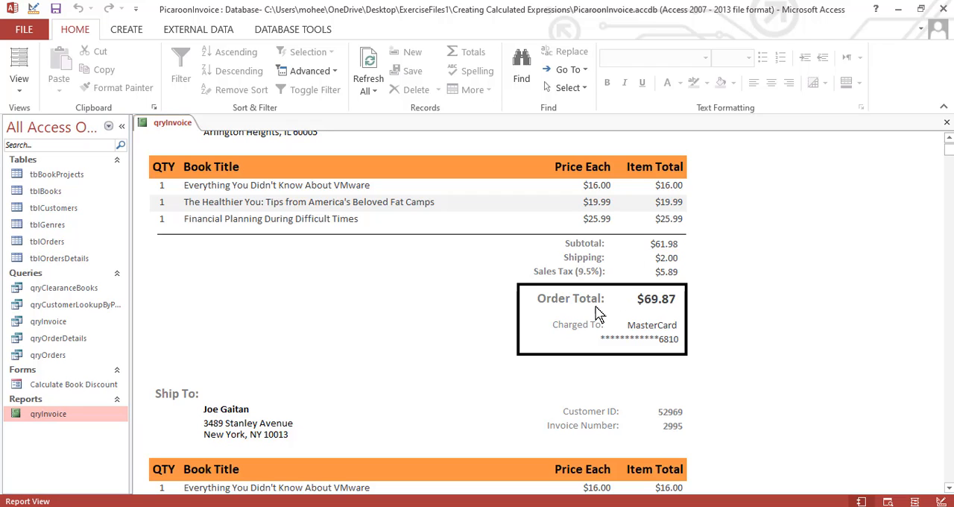
{"action": "left_click", "coordinate": [651, 298]}
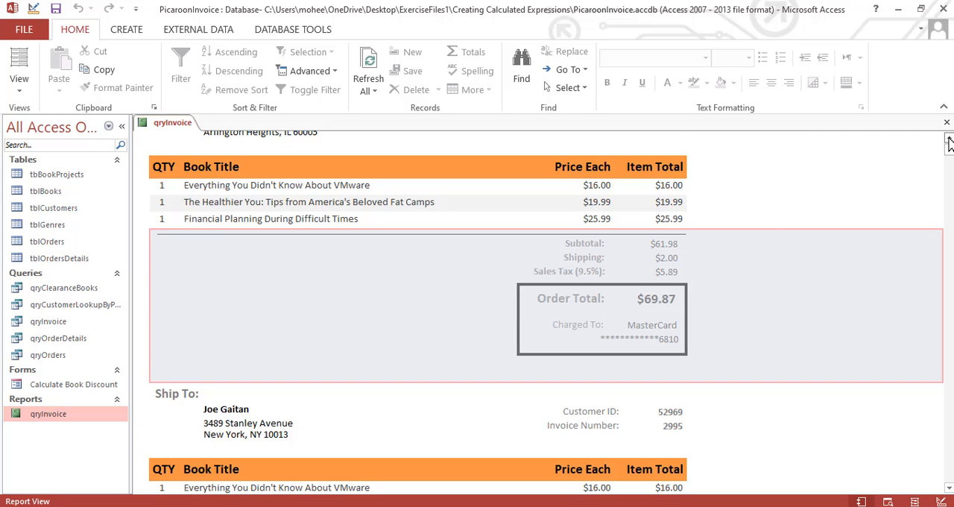
{"action": "left_click_drag", "start_coordinate": [949, 143], "coordinate": [950, 143]}
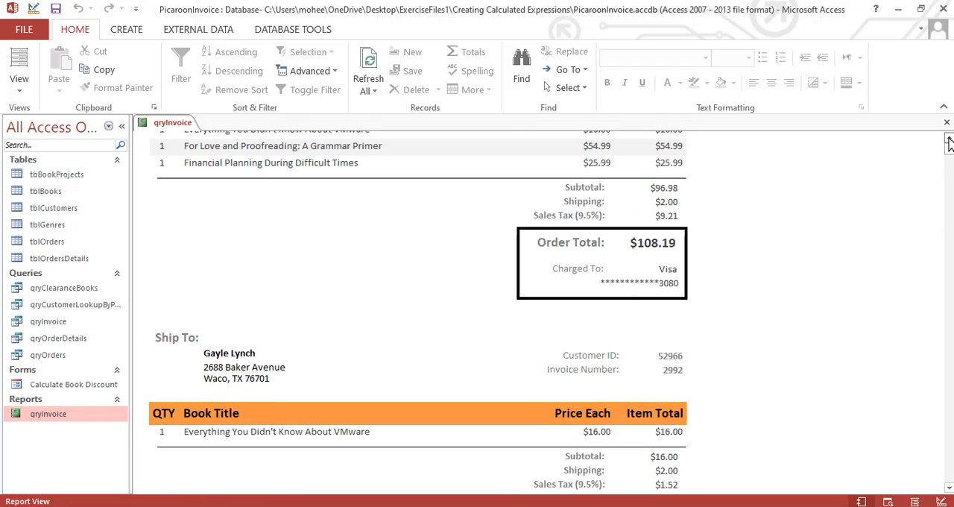